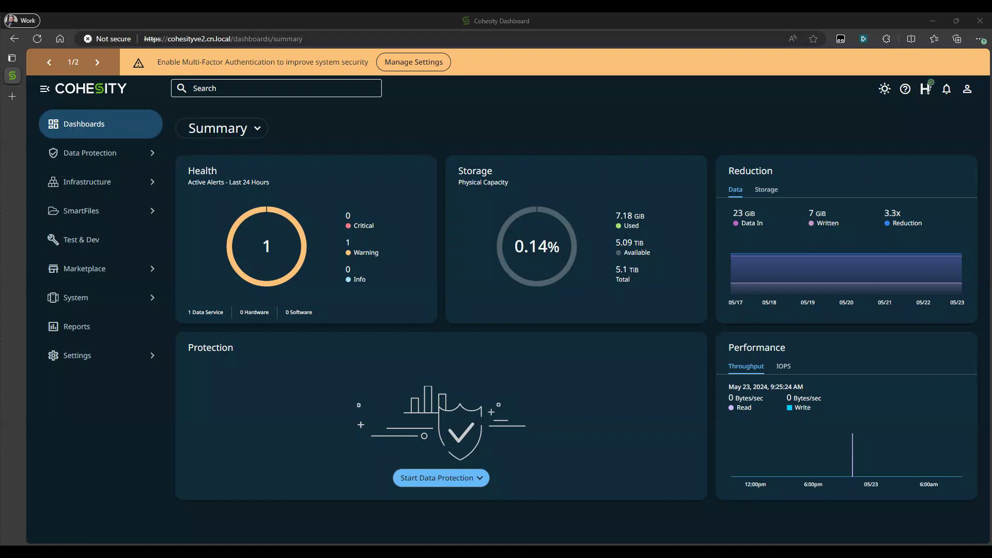
- Edit the Account Security policy to require at least 14 characters, including an uppercase letter, a lowercase letter, a number and a special character
{"action": "left_click", "coordinate": [95, 356]}
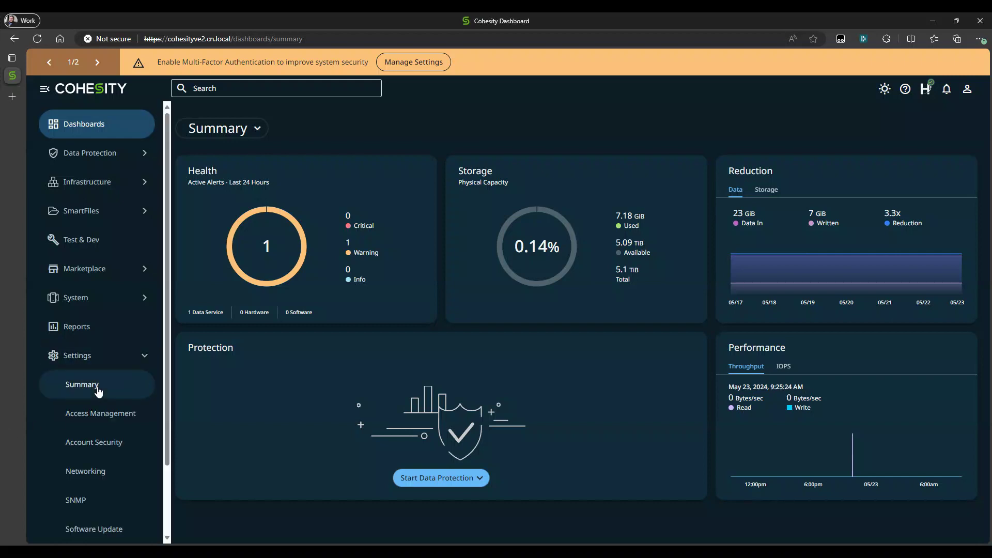
{"action": "left_click", "coordinate": [100, 444]}
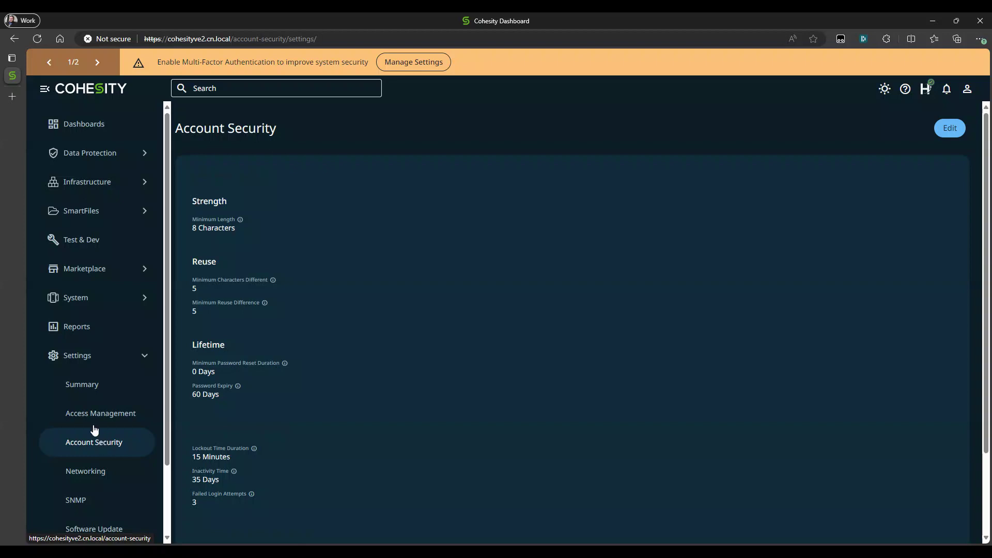
{"action": "left_click", "coordinate": [953, 133]}
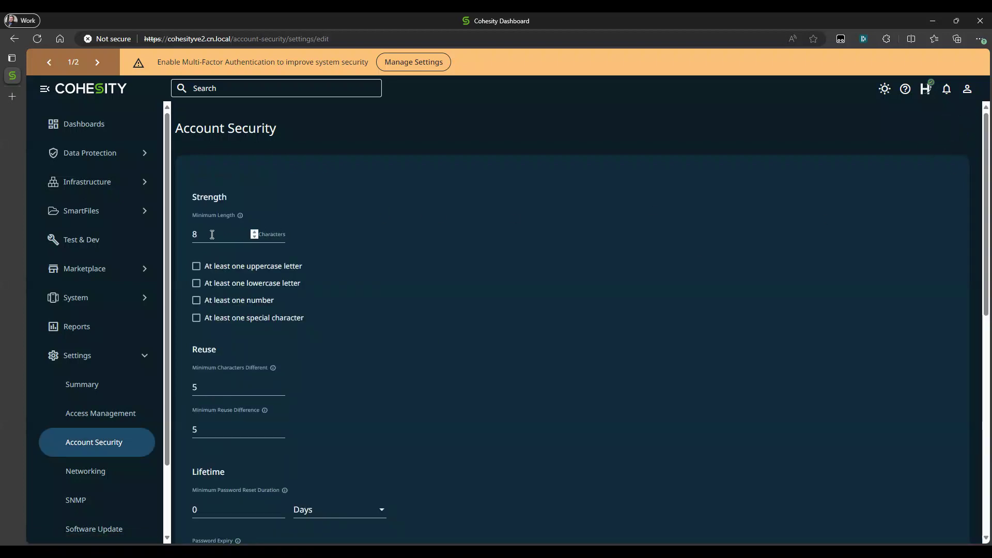
{"action": "left_click", "coordinate": [205, 235]}
{"action": "key", "text": "BackSpace"}
{"action": "type", "text": "14"}
{"action": "left_click", "coordinate": [197, 267]}
{"action": "left_click", "coordinate": [197, 284]}
{"action": "left_click", "coordinate": [197, 319]}
- Set the minimum password reset duration to 7 days and the password expiry to 90 days
{"action": "scroll", "coordinate": [313, 331], "scroll_direction": "down", "scroll_amount": 3}
{"action": "scroll", "coordinate": [305, 326], "scroll_direction": "up", "scroll_amount": 1}
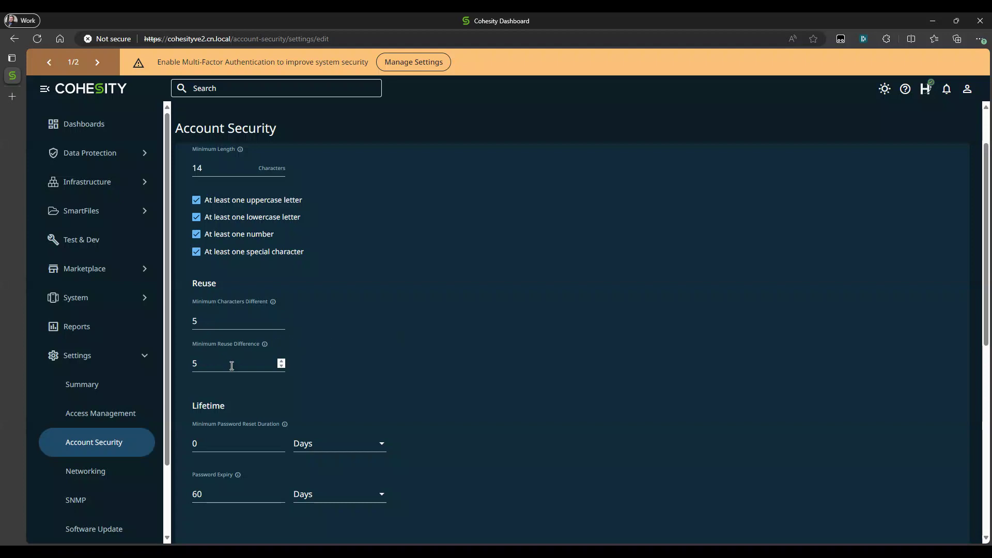
{"action": "scroll", "coordinate": [238, 374], "scroll_direction": "down", "scroll_amount": 1}
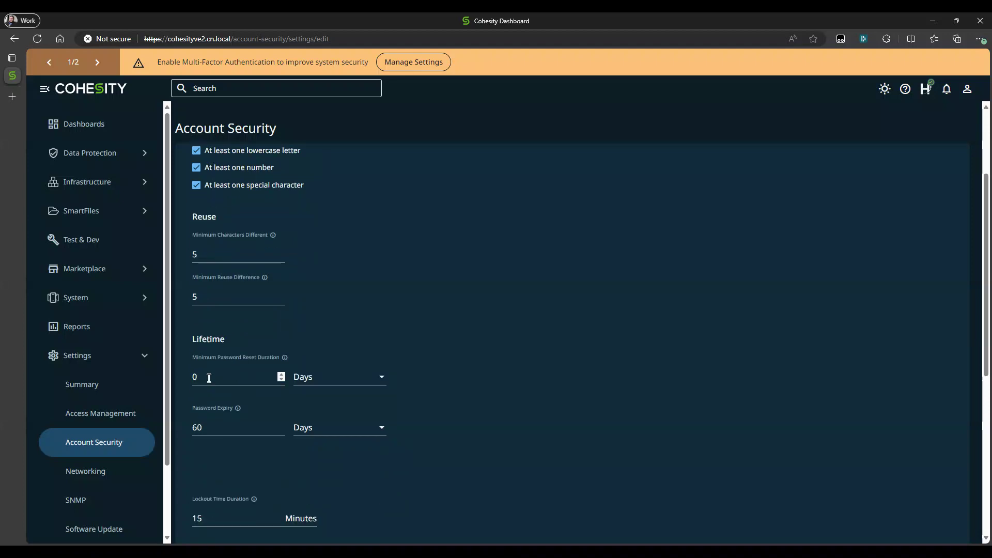
{"action": "mouse_move", "coordinate": [287, 358]}
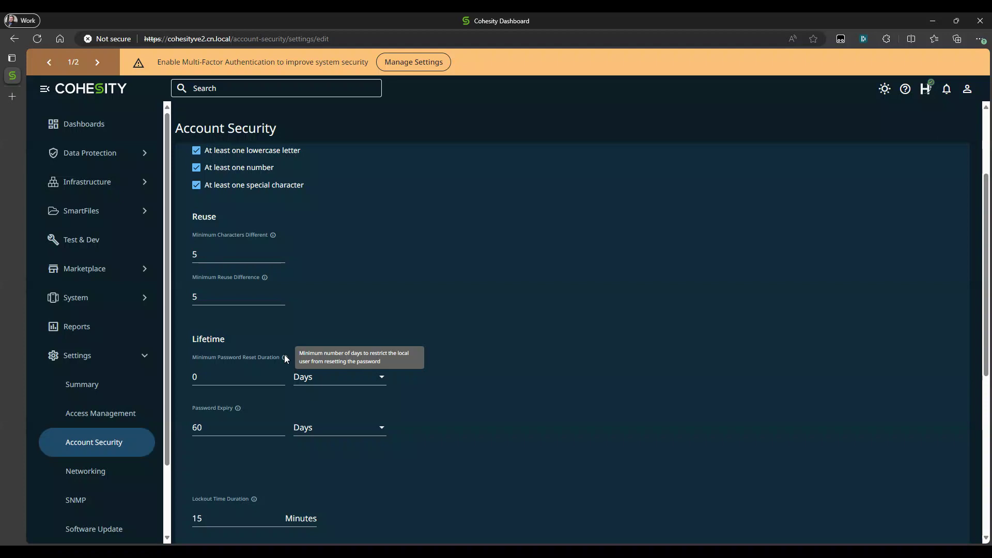
{"action": "double_click", "coordinate": [190, 377]}
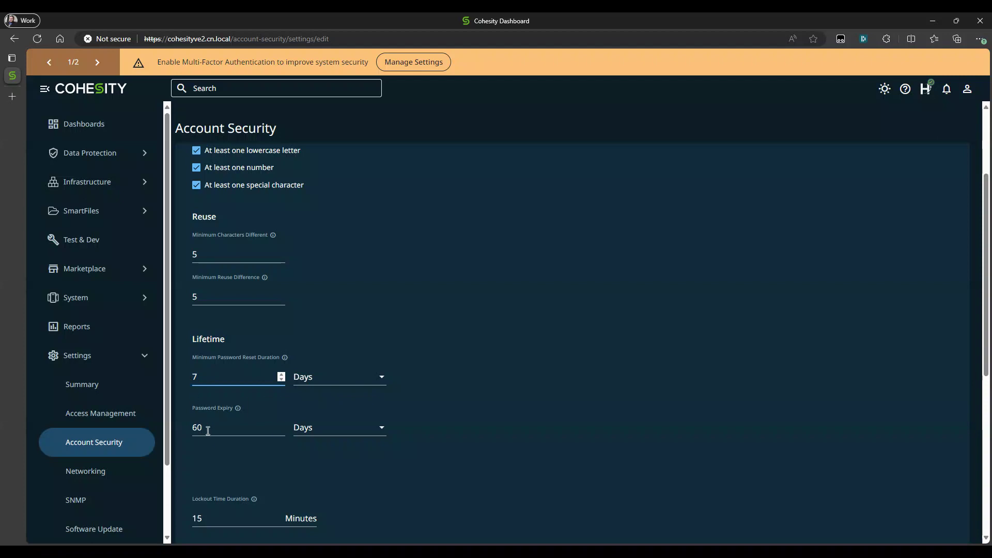
{"action": "left_click_drag", "start_coordinate": [208, 430], "coordinate": [193, 431]}
{"action": "mouse_move", "coordinate": [237, 409]}
- Review the account inactivity and session management timeouts, and save the account security settings
{"action": "scroll", "coordinate": [264, 460], "scroll_direction": "down", "scroll_amount": 4}
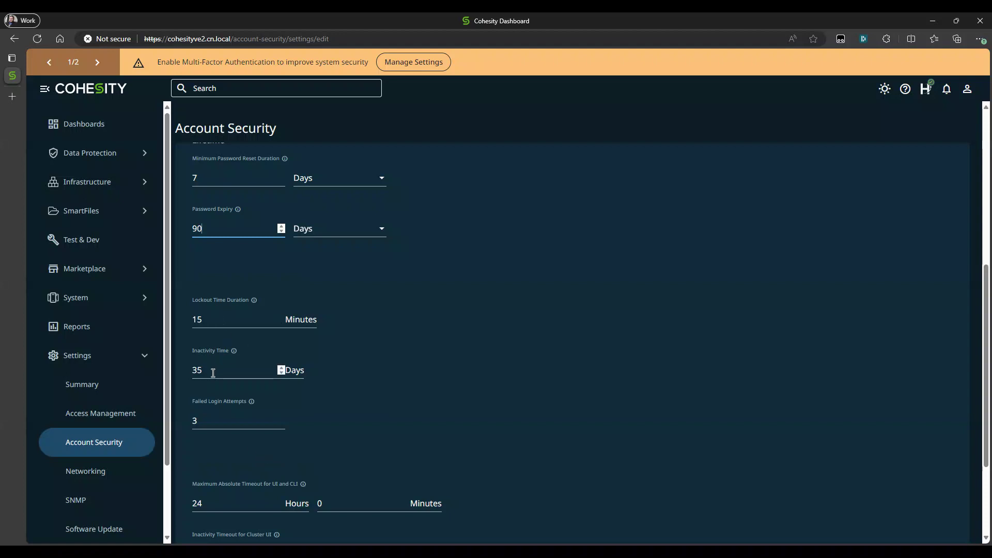
{"action": "mouse_move", "coordinate": [234, 354]}
{"action": "mouse_move", "coordinate": [217, 399]}
{"action": "scroll", "coordinate": [217, 399], "scroll_direction": "down", "scroll_amount": 3}
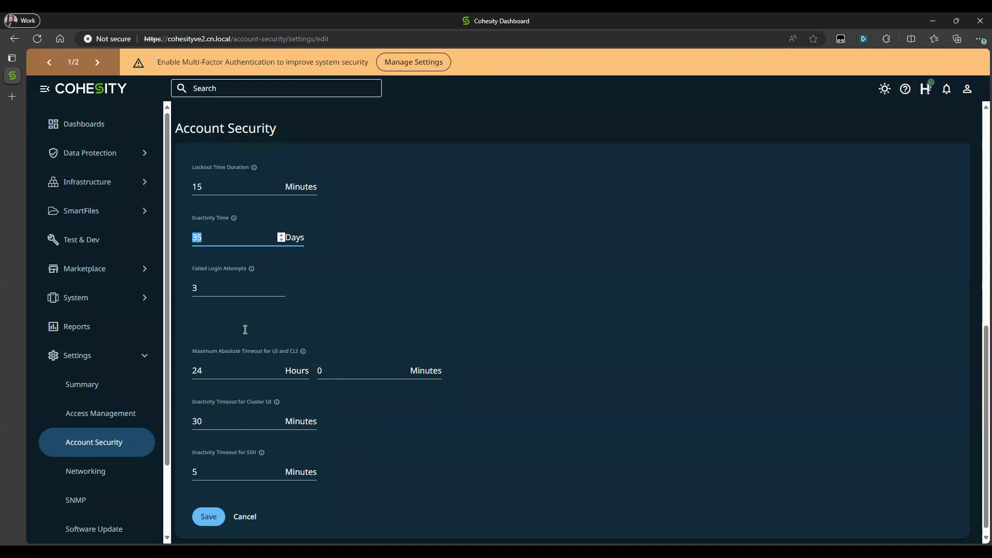
{"action": "left_click_drag", "start_coordinate": [191, 333], "coordinate": [326, 338]}
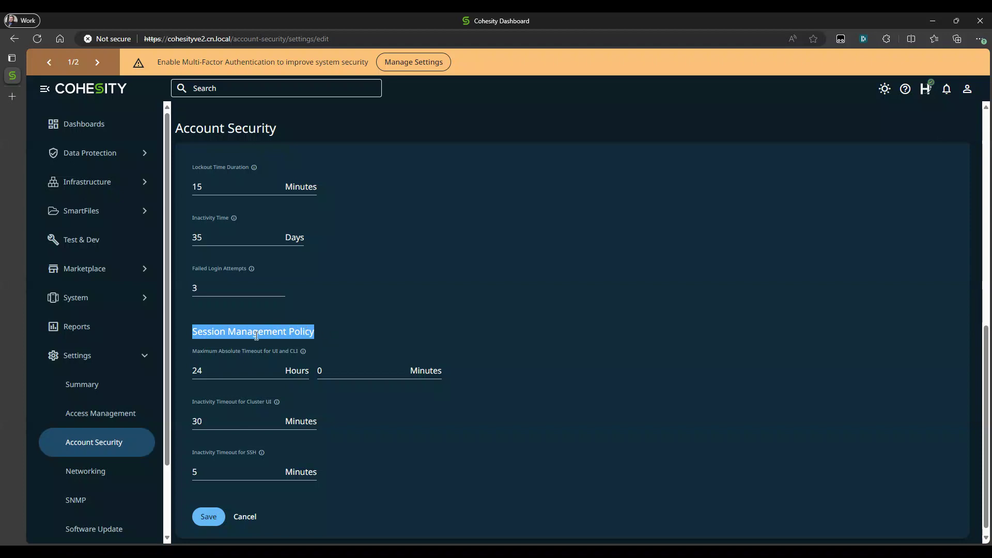
{"action": "mouse_move", "coordinate": [231, 348]}
{"action": "mouse_move", "coordinate": [227, 449]}
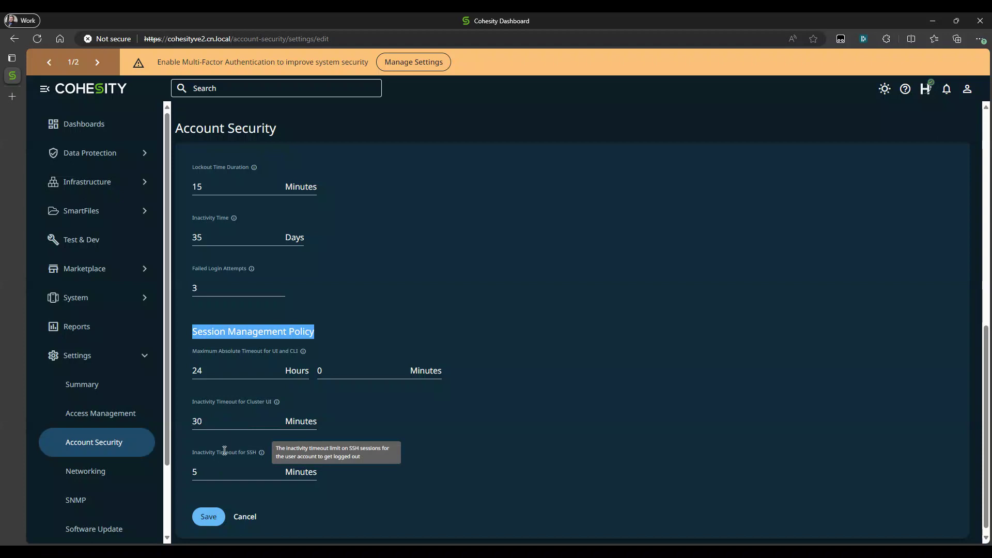
{"action": "scroll", "coordinate": [212, 486], "scroll_direction": "down", "scroll_amount": 1}
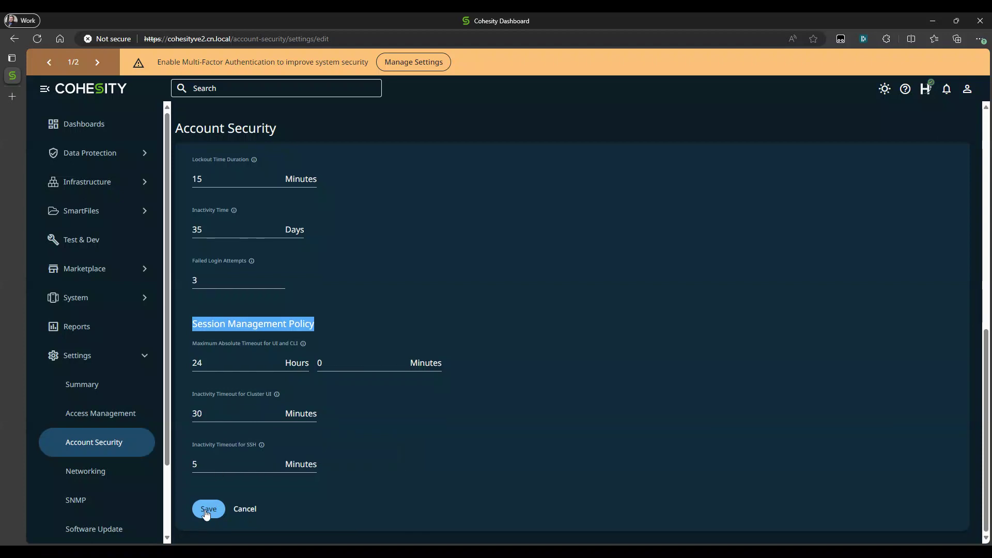
{"action": "left_click", "coordinate": [207, 511]}
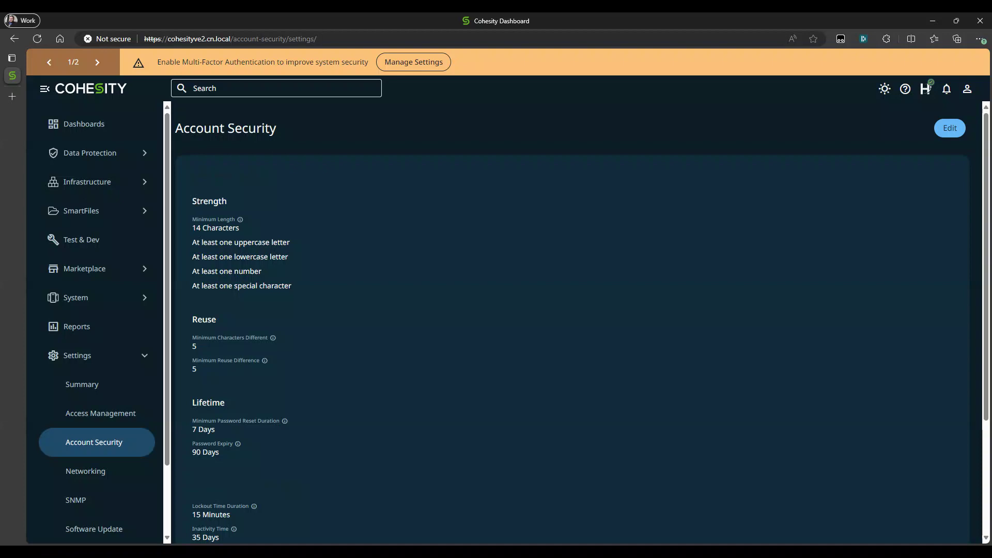
- Unlock the support user settings in Access Management using the saved support account password
{"action": "left_click", "coordinate": [93, 418]}
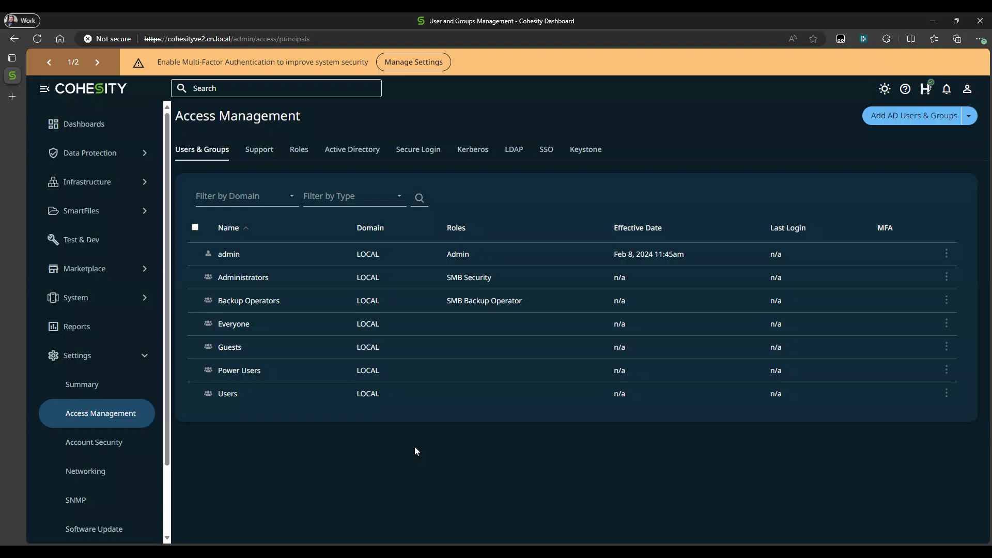
{"action": "left_click", "coordinate": [434, 150]}
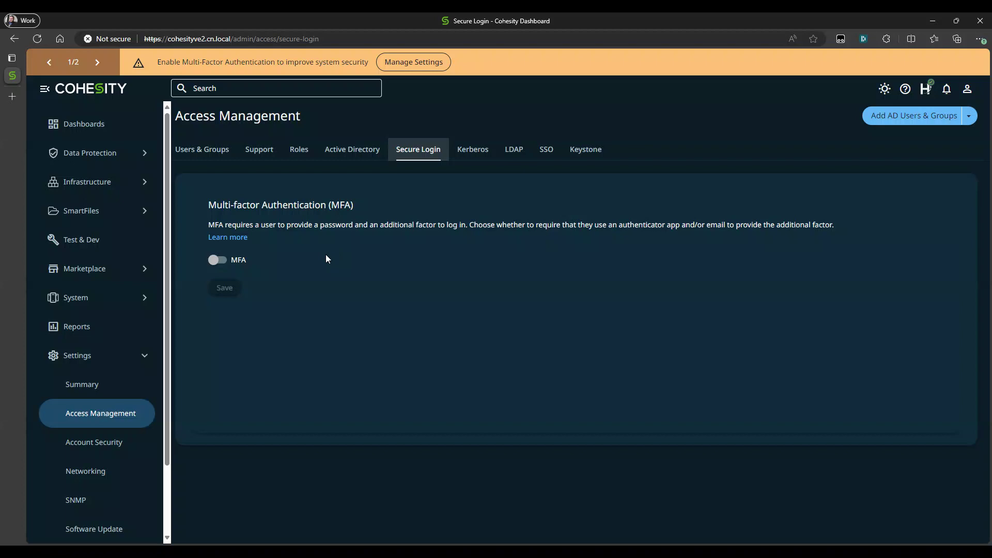
{"action": "left_click", "coordinate": [259, 154]}
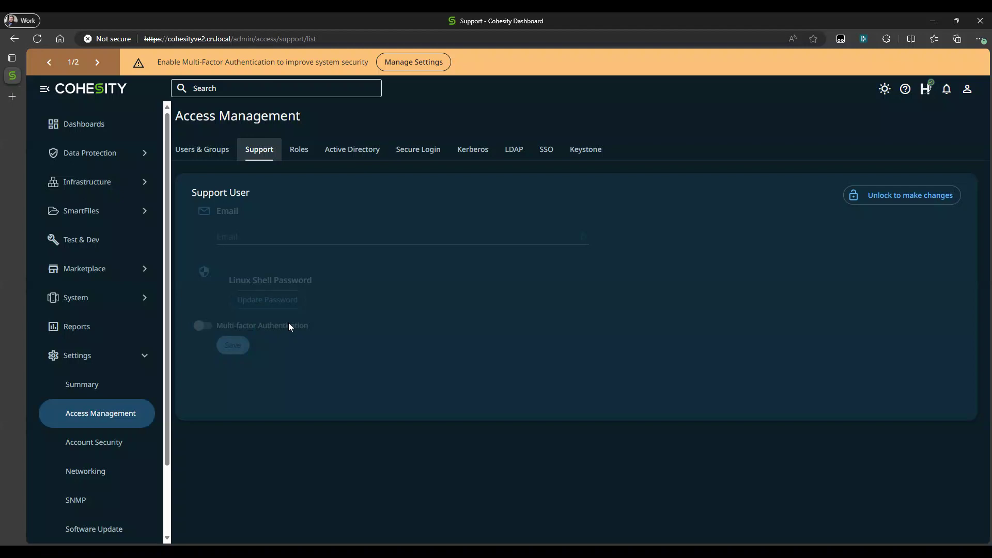
{"action": "left_click", "coordinate": [890, 195]}
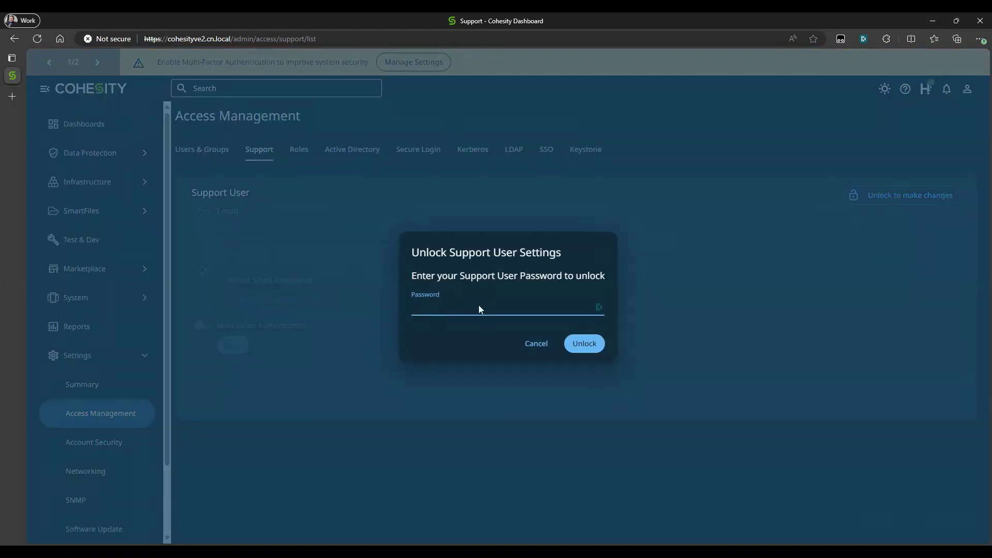
{"action": "left_click", "coordinate": [463, 307]}
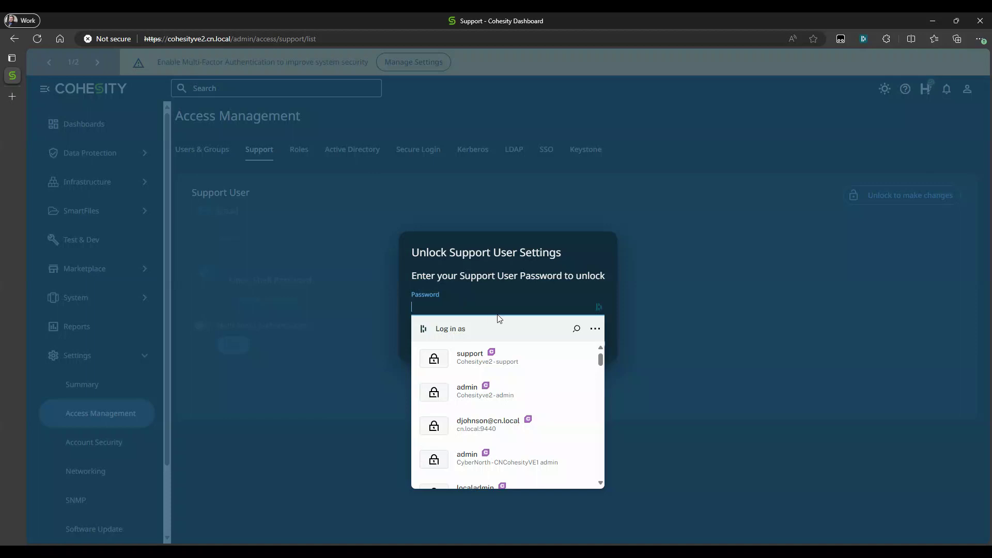
{"action": "left_click", "coordinate": [472, 361]}
{"action": "left_click", "coordinate": [583, 344]}
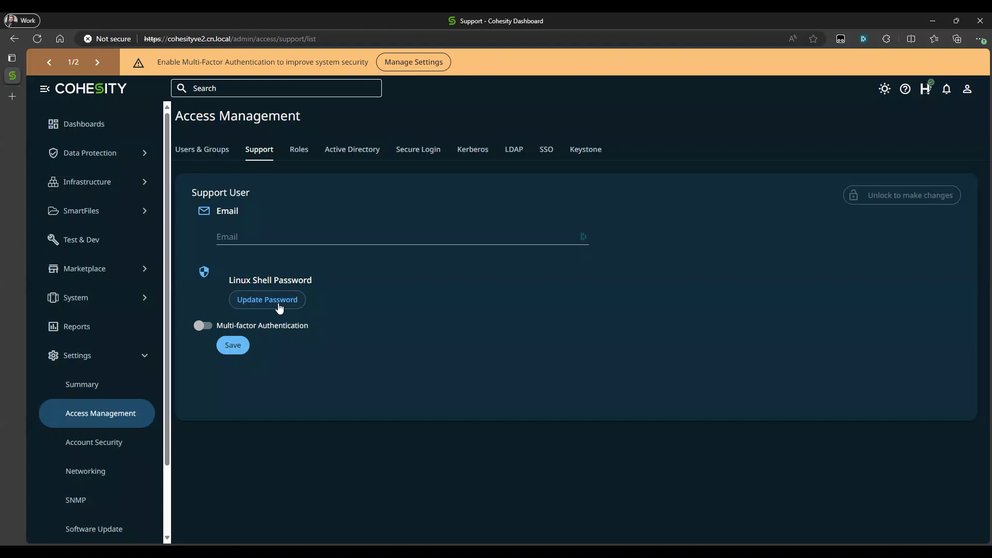
- Enable multi-factor authentication for the support user through an authenticator app and verify it with the generated security code
{"action": "left_click", "coordinate": [204, 327]}
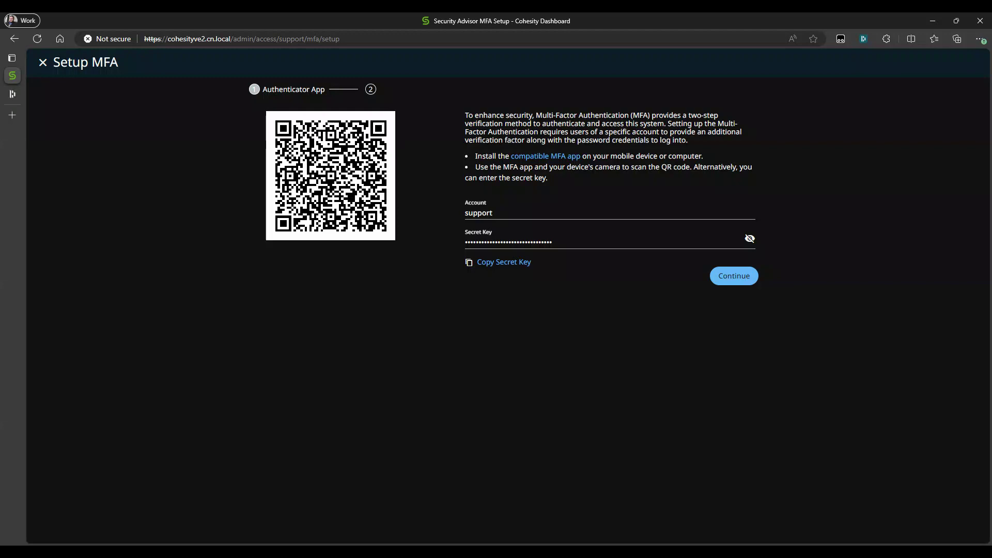
{"action": "left_click", "coordinate": [741, 278]}
{"action": "left_click", "coordinate": [401, 215]}
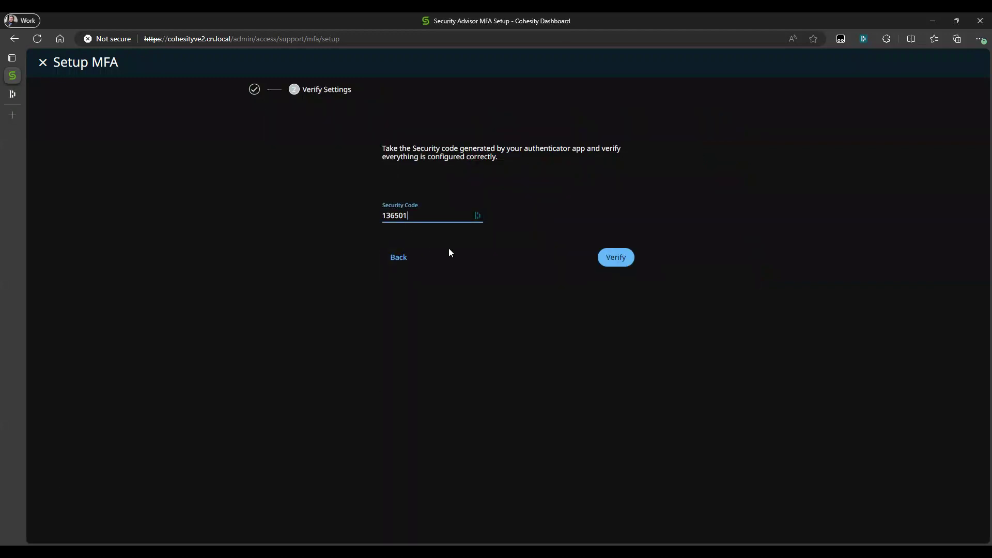
{"action": "left_click", "coordinate": [619, 262]}
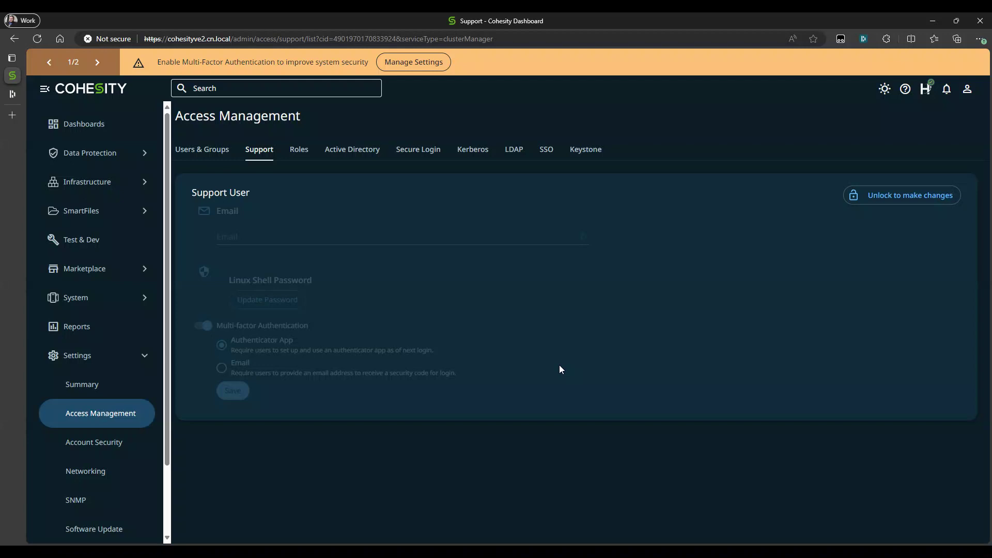
- Enable system-wide MFA under Secure Login with Authenticator App as the only second factor, and dismiss the notification
{"action": "left_click", "coordinate": [425, 150]}
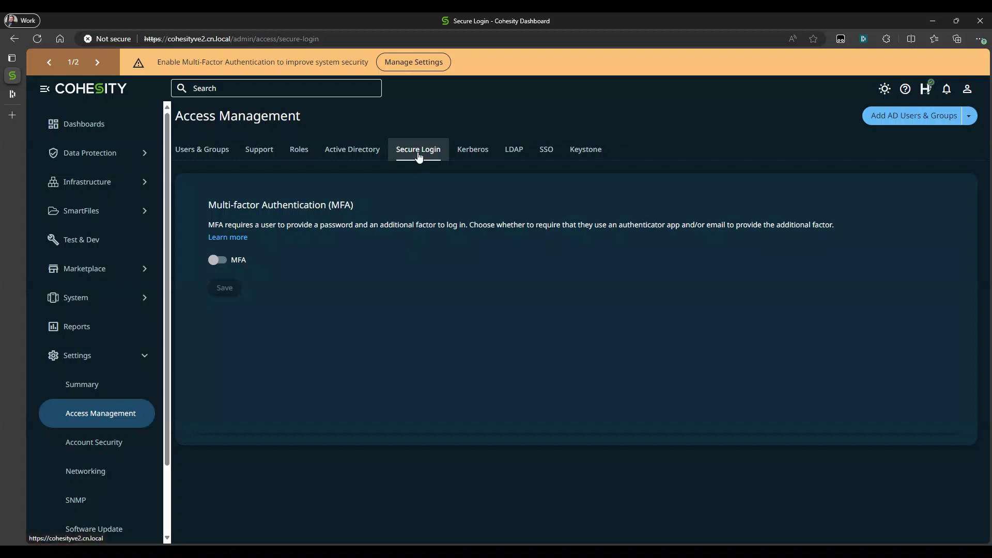
{"action": "left_click", "coordinate": [218, 262]}
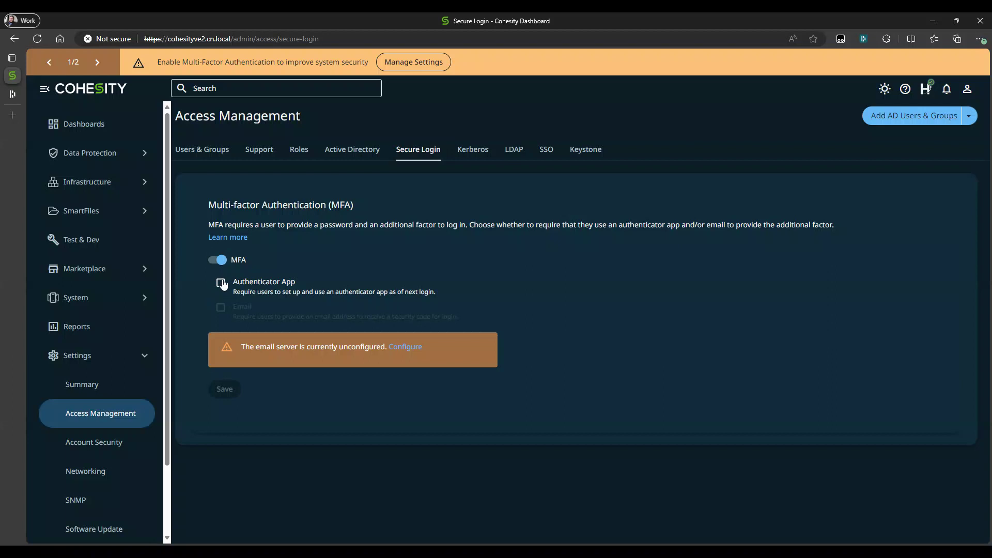
{"action": "left_click", "coordinate": [222, 284]}
{"action": "left_click", "coordinate": [224, 391]}
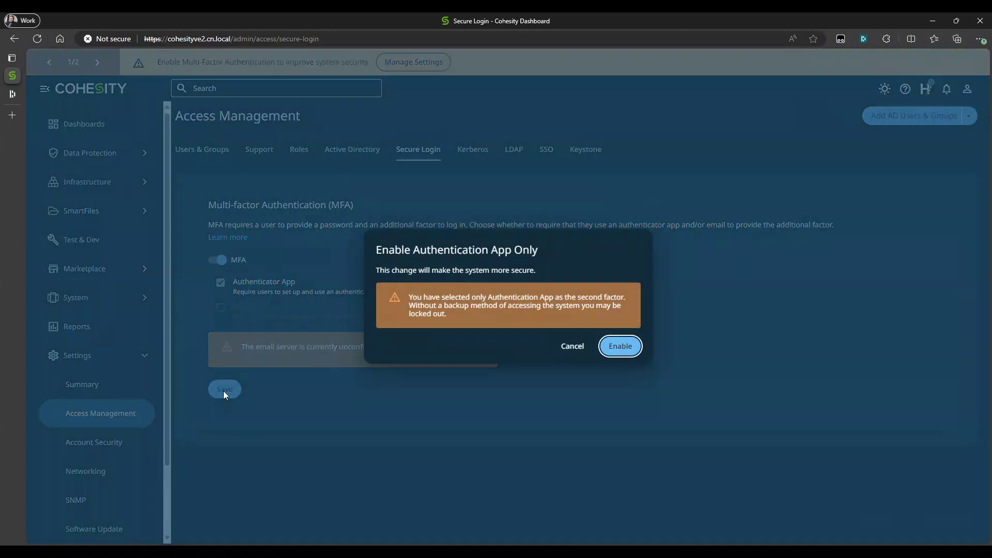
{"action": "left_click", "coordinate": [633, 350]}
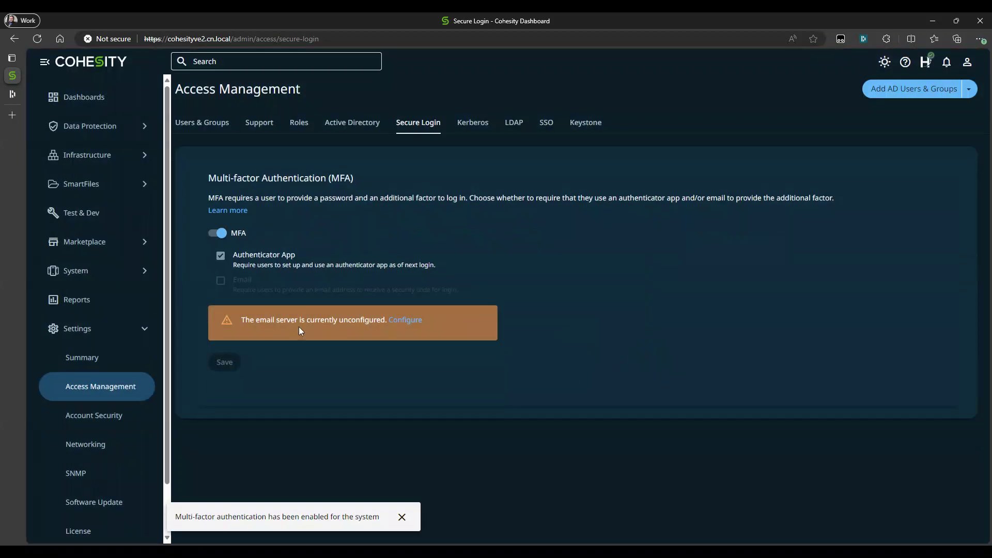
{"action": "left_click", "coordinate": [401, 517]}
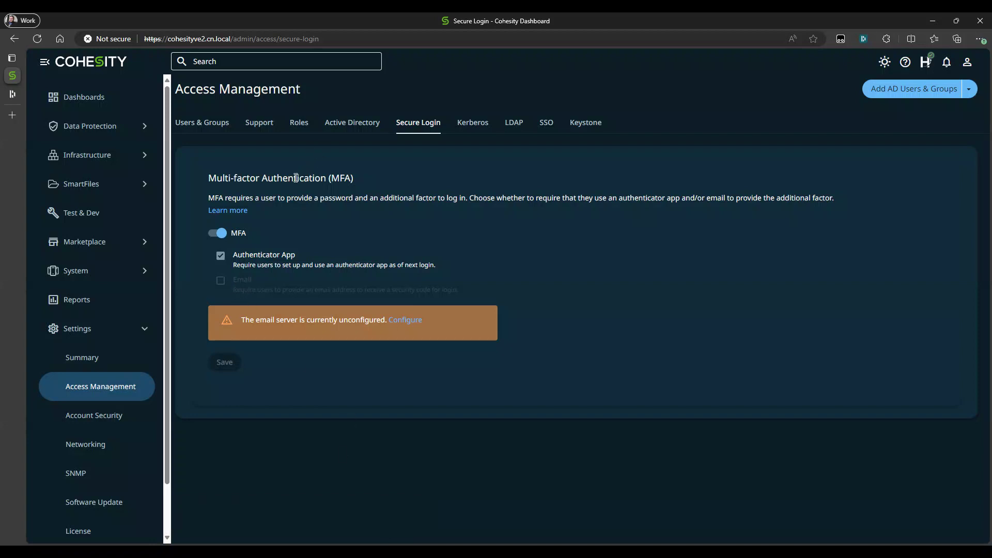
- Check the MFA status in Users & Groups, log out, and sign back in with the saved Cohesityve2 admin credentials
{"action": "left_click", "coordinate": [207, 127]}
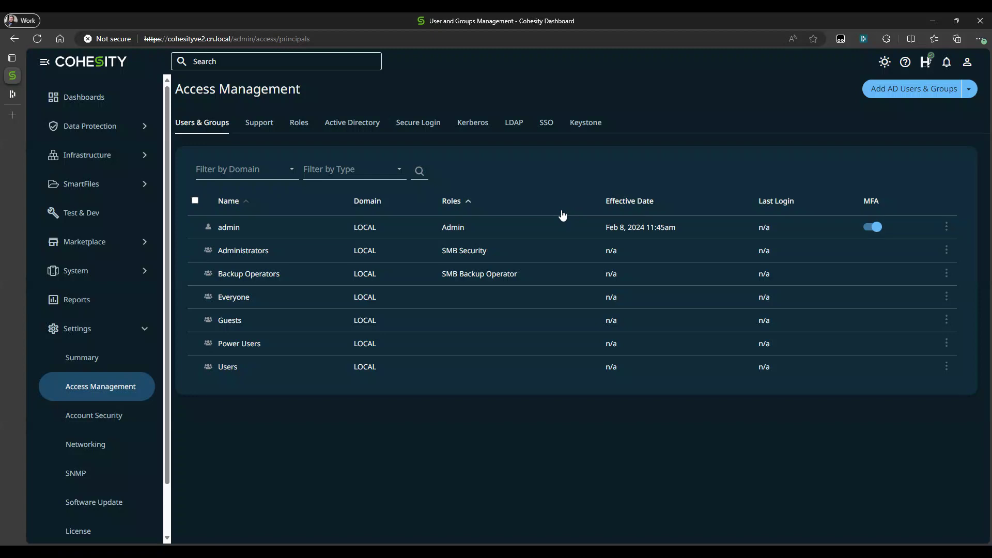
{"action": "left_click", "coordinate": [968, 63]}
{"action": "left_click", "coordinate": [830, 190]}
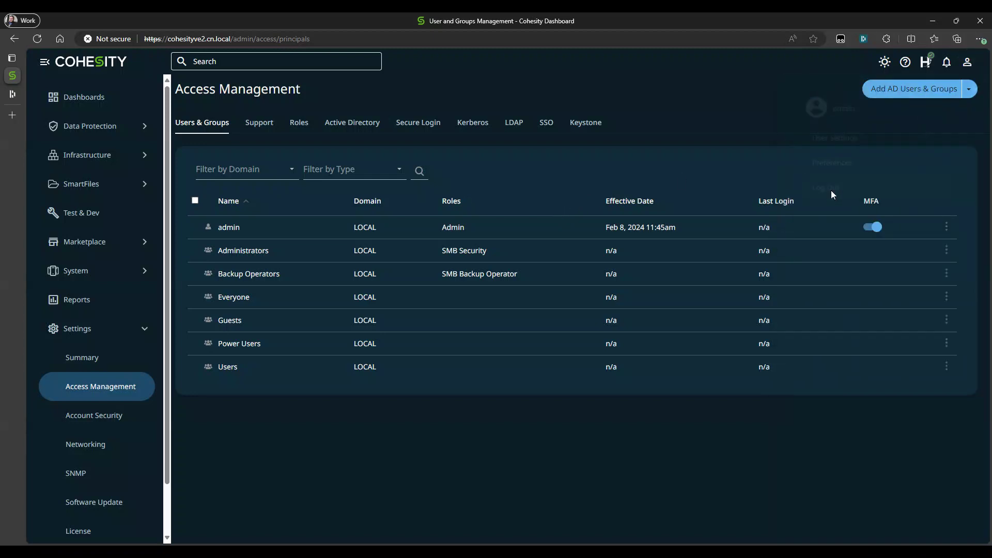
{"action": "left_click", "coordinate": [235, 226]}
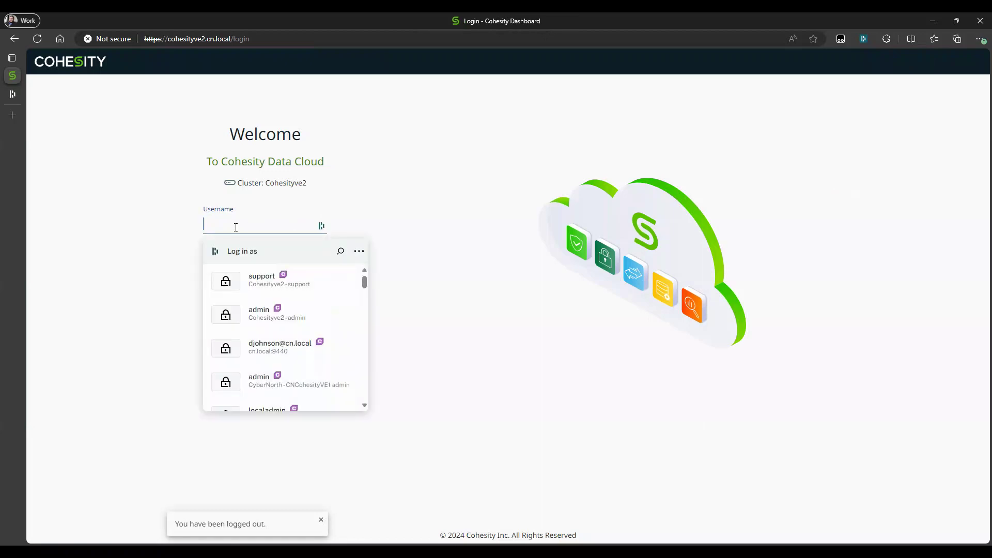
{"action": "left_click", "coordinate": [257, 315]}
{"action": "left_click", "coordinate": [250, 316]}
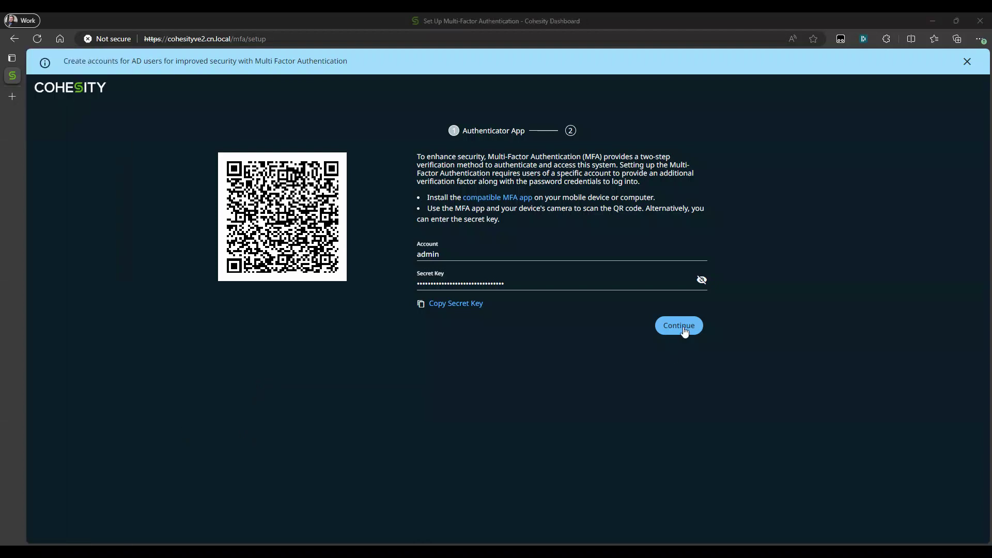
- Complete the admin account's authenticator app setup by entering and verifying the security code
{"action": "left_click", "coordinate": [685, 333]}
{"action": "left_click", "coordinate": [423, 260]}
{"action": "key", "text": "ctrl+v"}
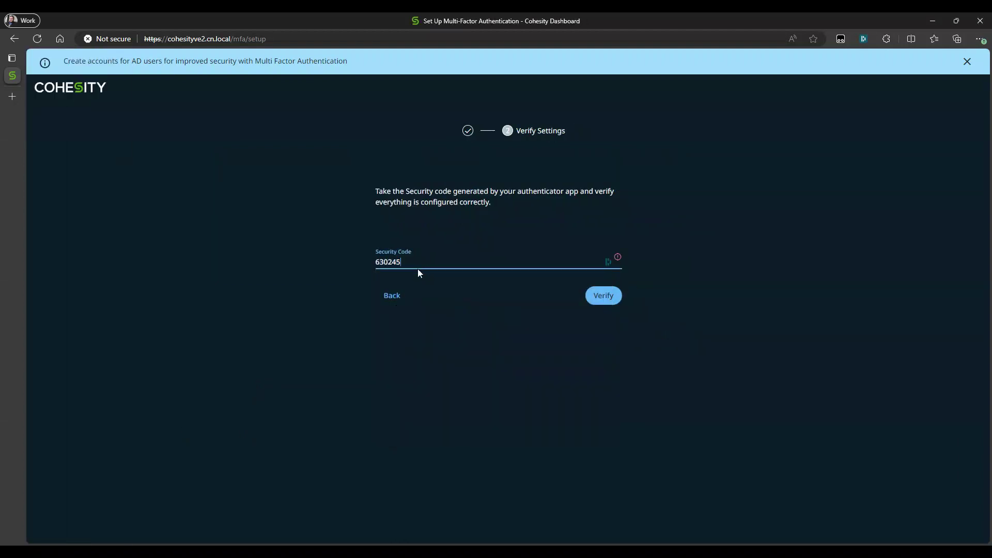
{"action": "left_click", "coordinate": [603, 296]}
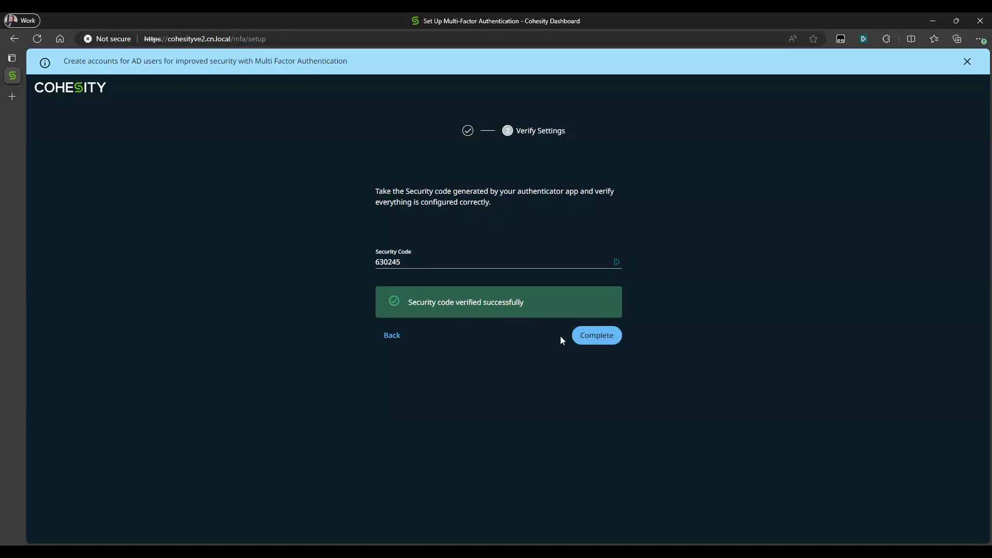
{"action": "left_click", "coordinate": [601, 340]}
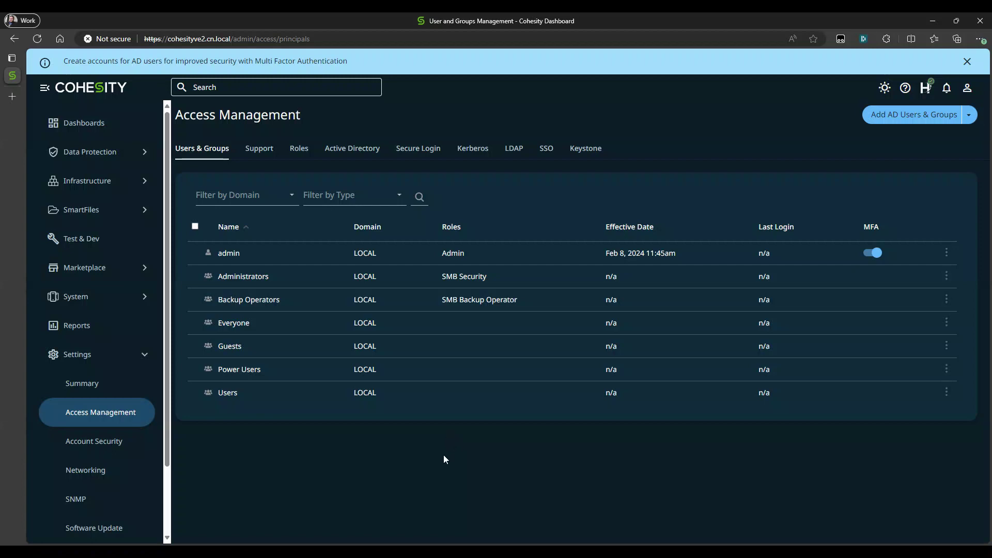
- Join the cluster to the cn.local Active Directory domain with the domain account's username and password, and dismiss the password manager prompt
{"action": "left_click", "coordinate": [355, 152]}
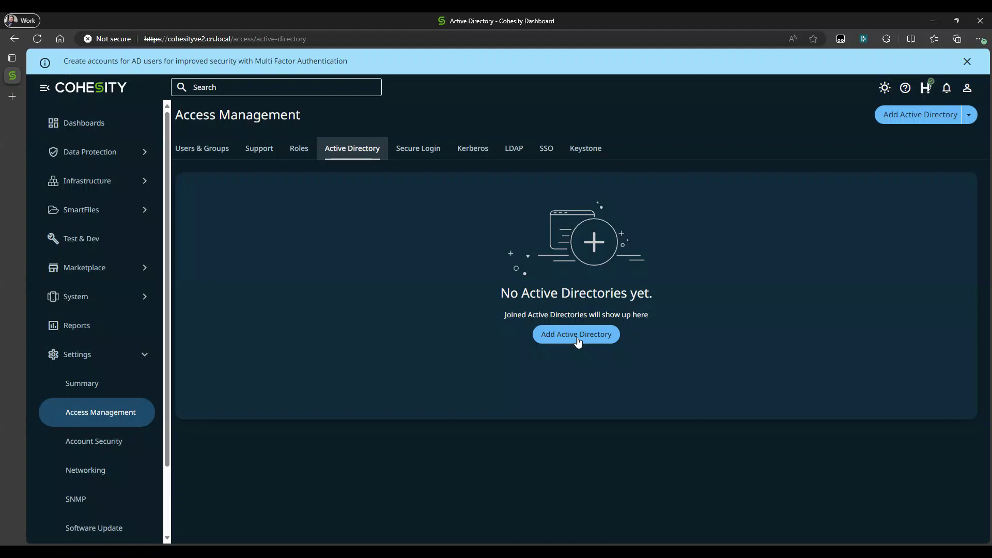
{"action": "left_click", "coordinate": [576, 335]}
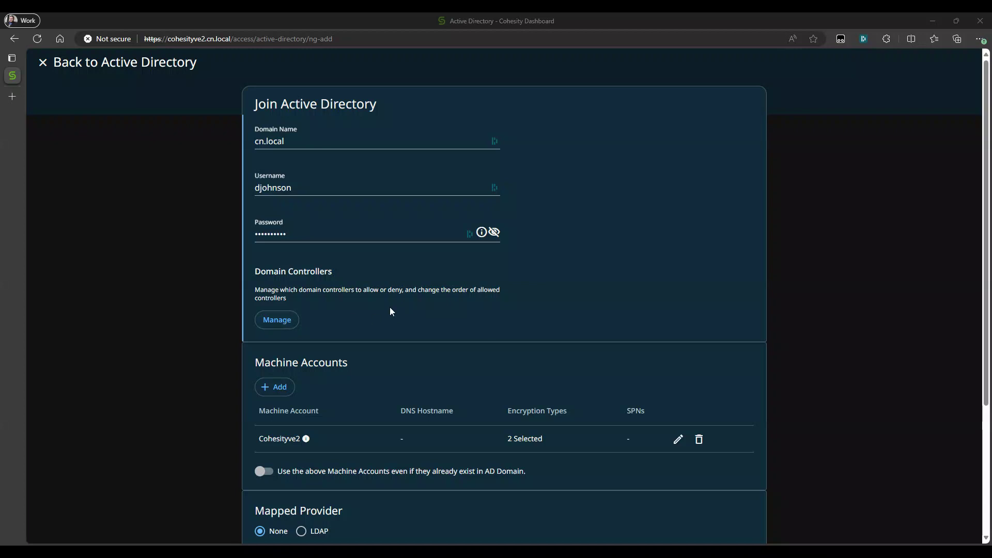
{"action": "scroll", "coordinate": [389, 307], "scroll_direction": "down", "scroll_amount": 3}
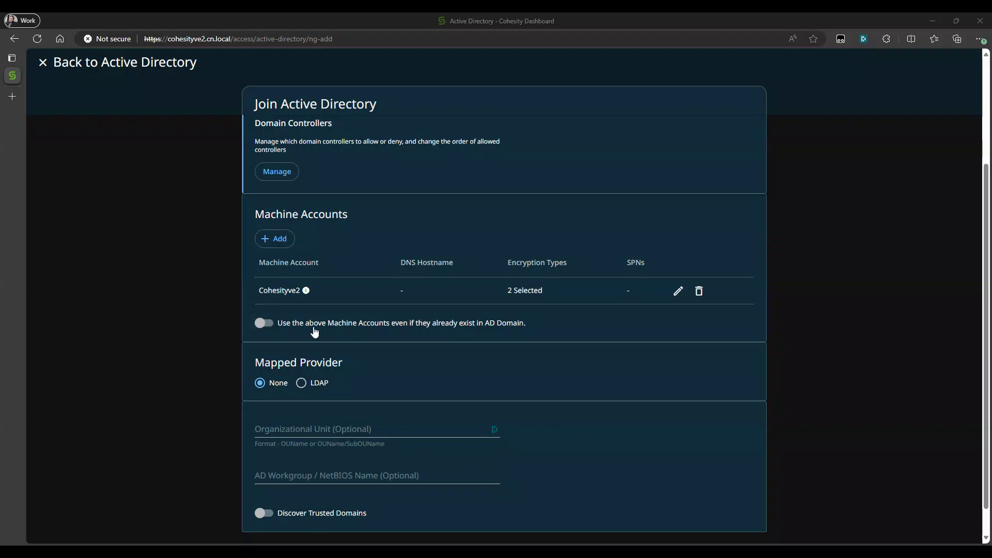
{"action": "scroll", "coordinate": [355, 345], "scroll_direction": "down", "scroll_amount": 1}
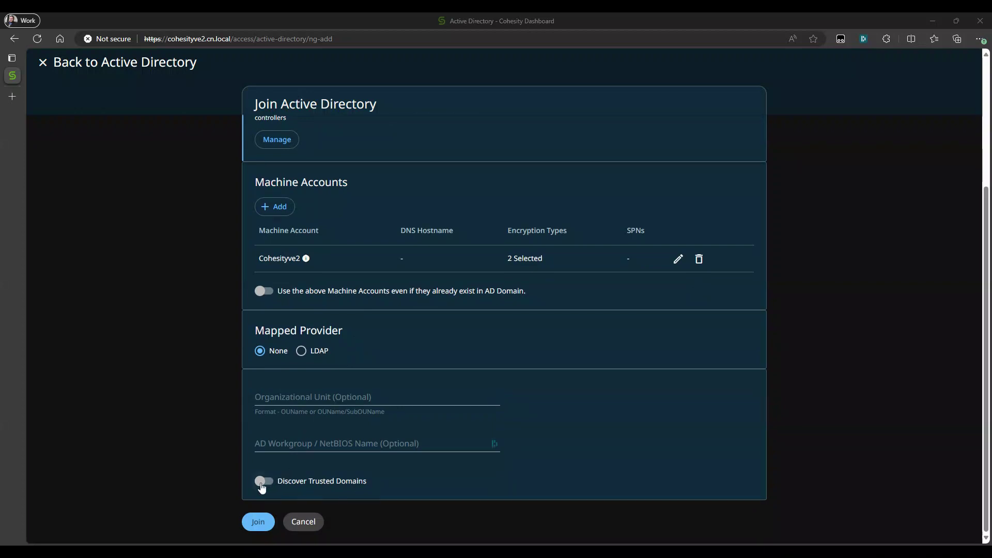
{"action": "left_click", "coordinate": [258, 523]}
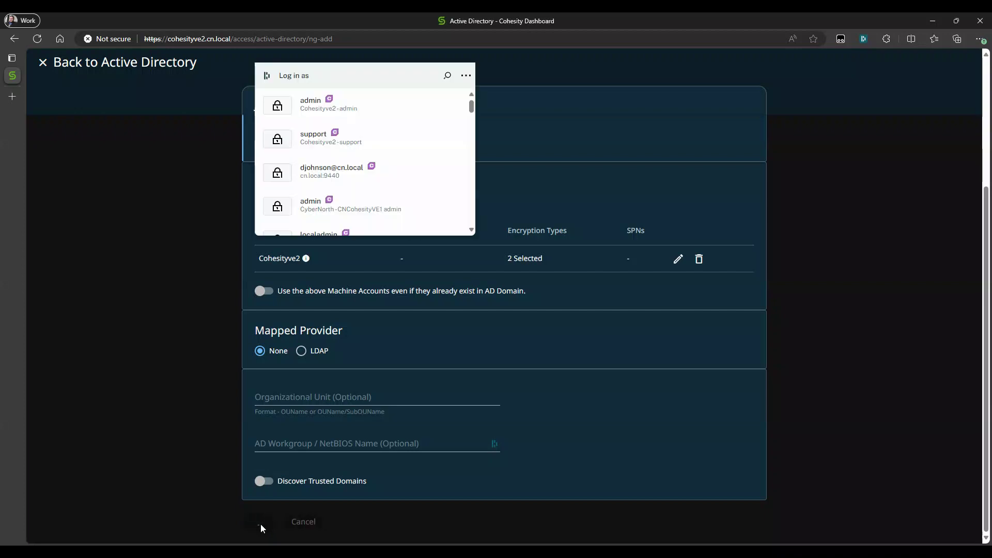
{"action": "left_click", "coordinate": [463, 75]}
{"action": "left_click", "coordinate": [386, 101]}
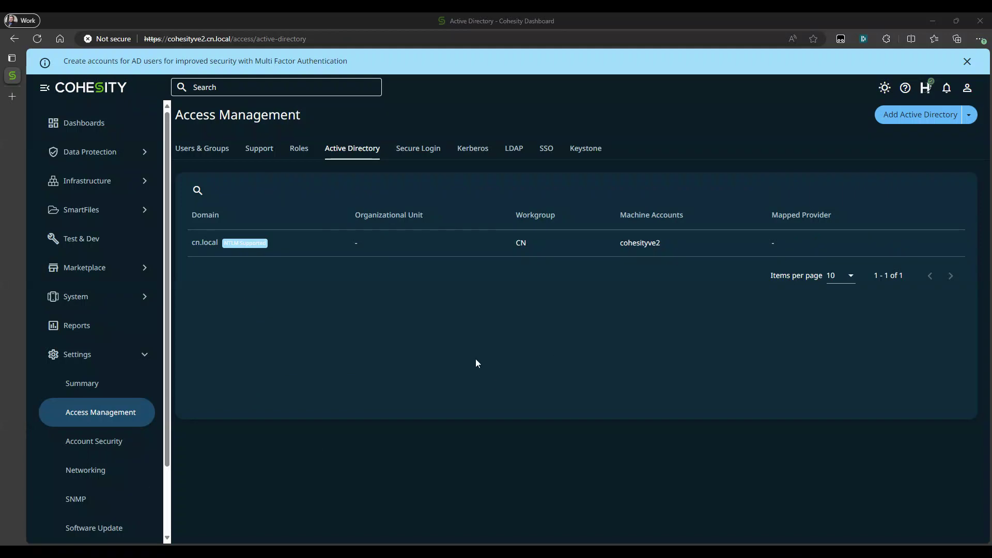
- Add the domain administrator's cn.local user account as an AD principal with the Data Security role
{"action": "left_click", "coordinate": [217, 151]}
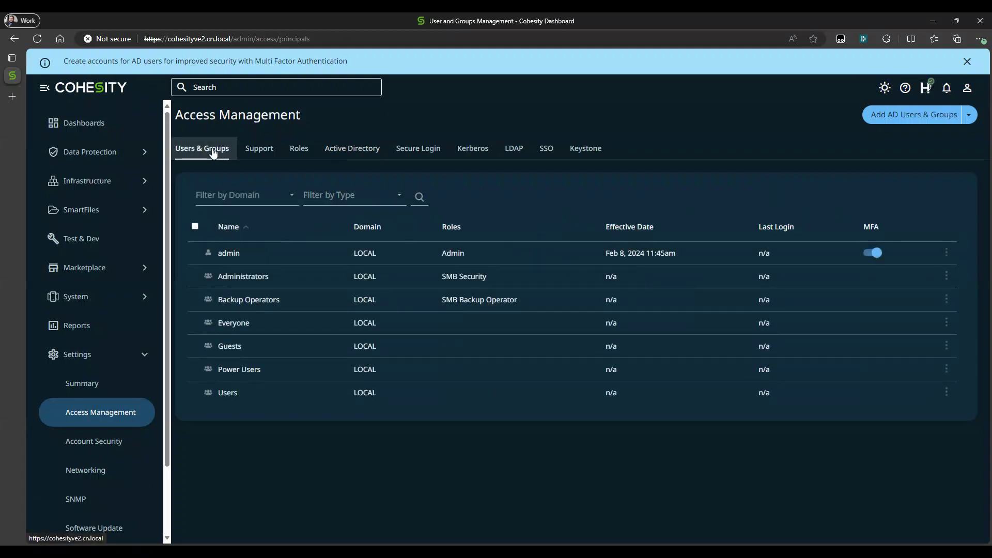
{"action": "left_click", "coordinate": [913, 115]}
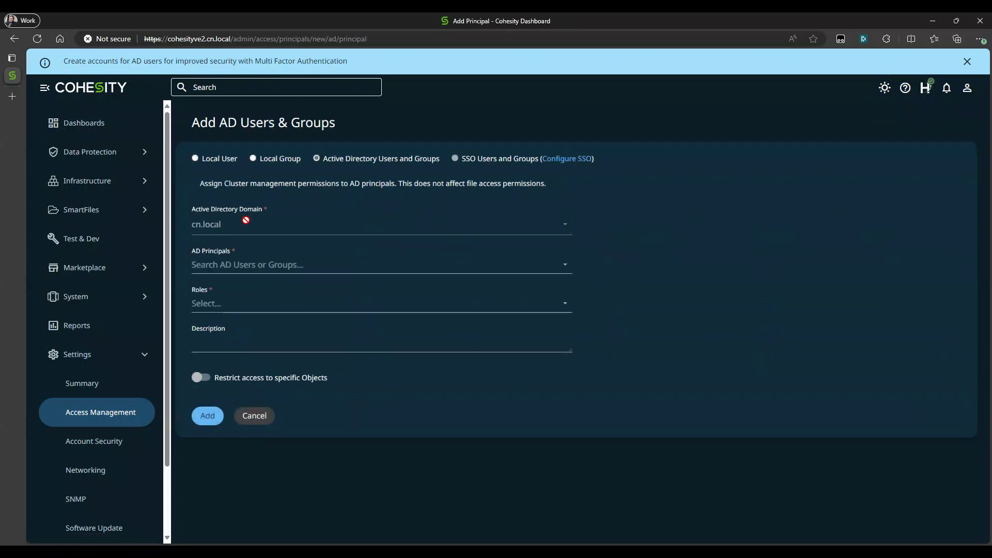
{"action": "left_click", "coordinate": [230, 264]}
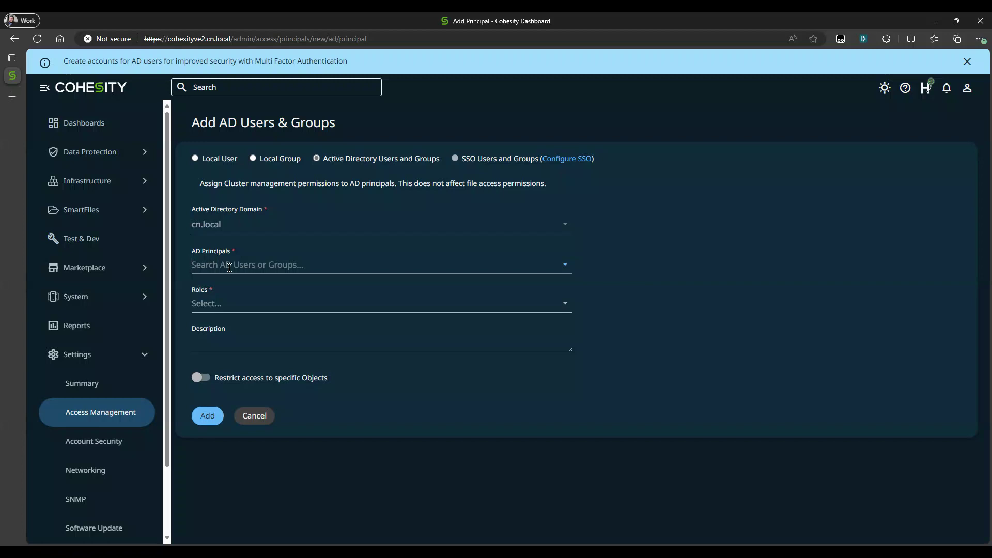
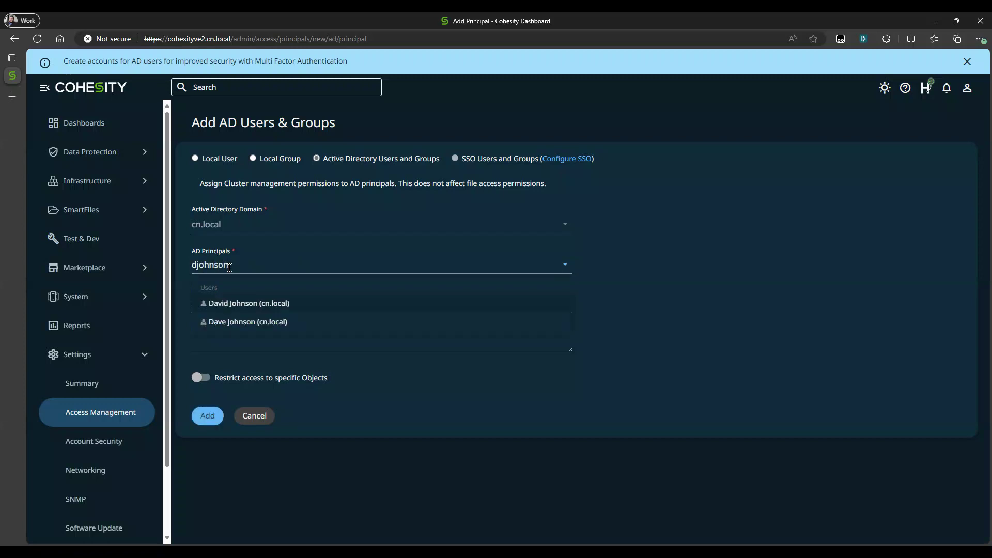
{"action": "left_click", "coordinate": [240, 303]}
{"action": "left_click", "coordinate": [239, 304]}
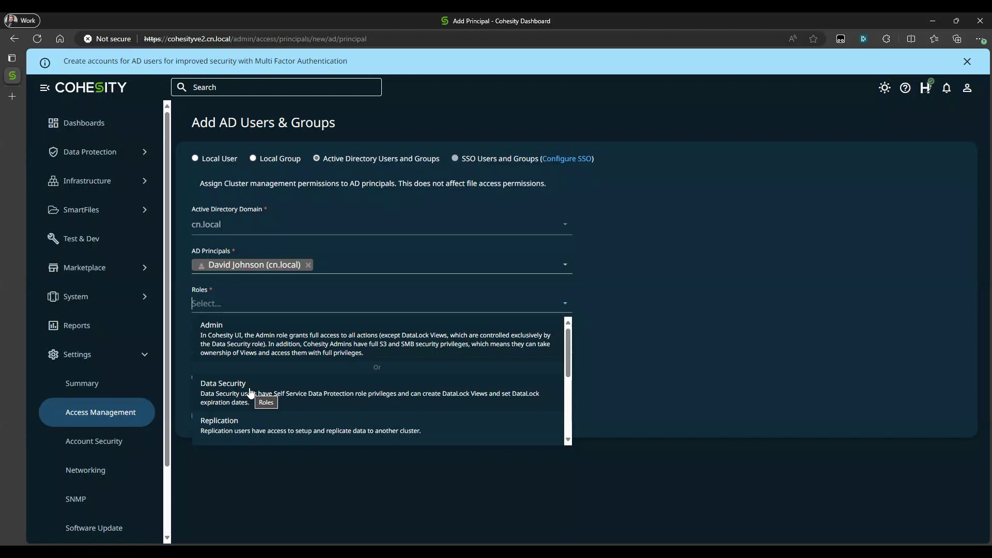
{"action": "left_click", "coordinate": [250, 392]}
{"action": "left_click", "coordinate": [697, 361]}
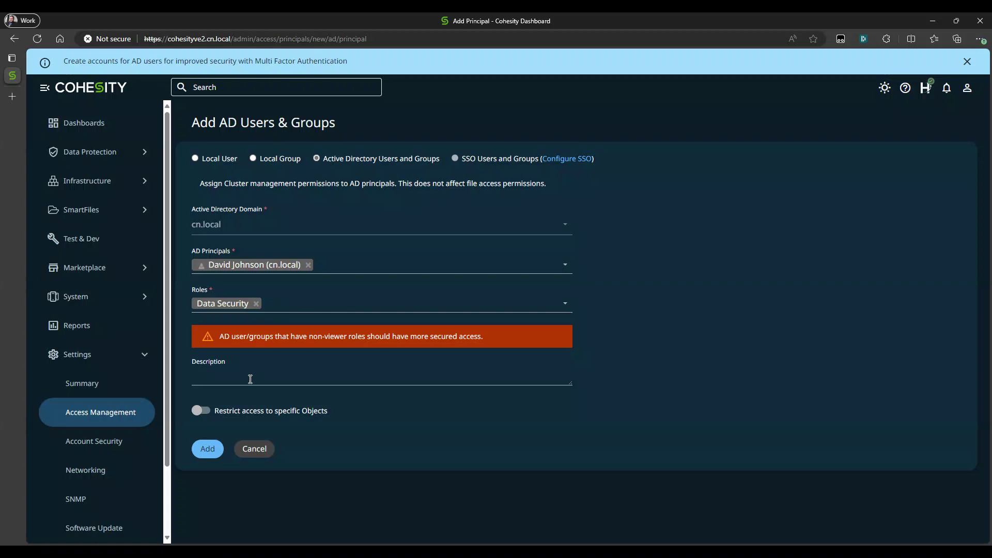
{"action": "left_click", "coordinate": [208, 448]}
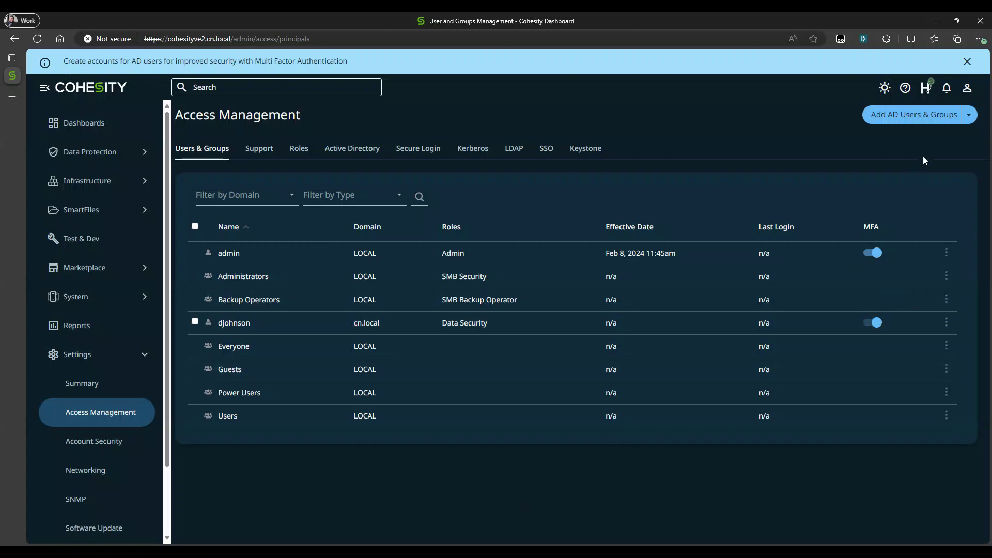
- Log out of the admin account and sign in to the cn.local domain with the AD user's username and password
{"action": "left_click", "coordinate": [967, 91]}
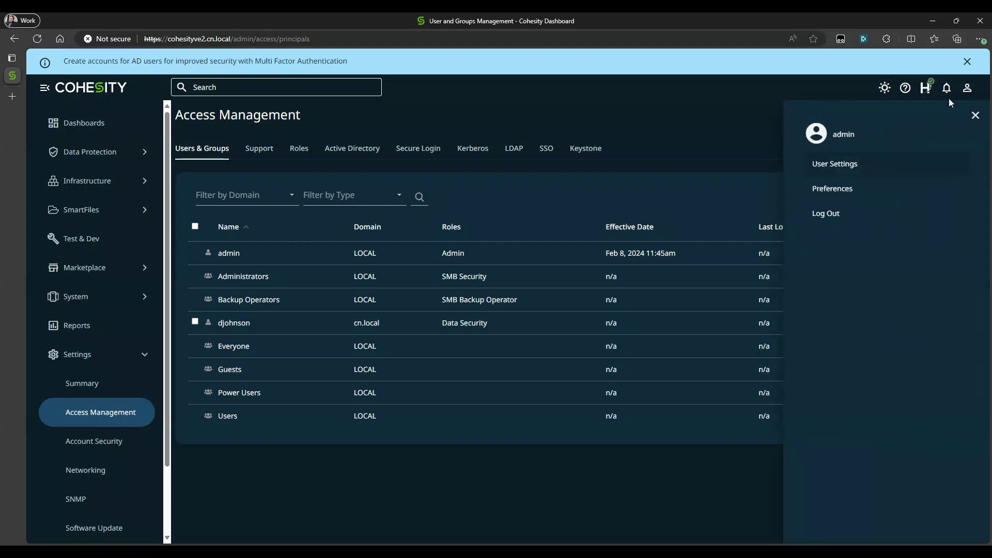
{"action": "left_click", "coordinate": [833, 215]}
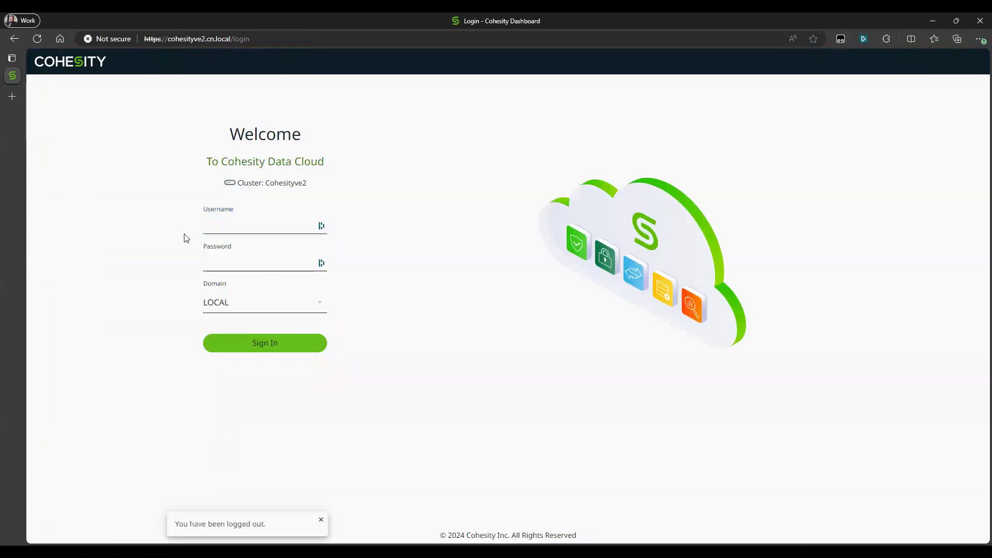
{"action": "left_click", "coordinate": [222, 305]}
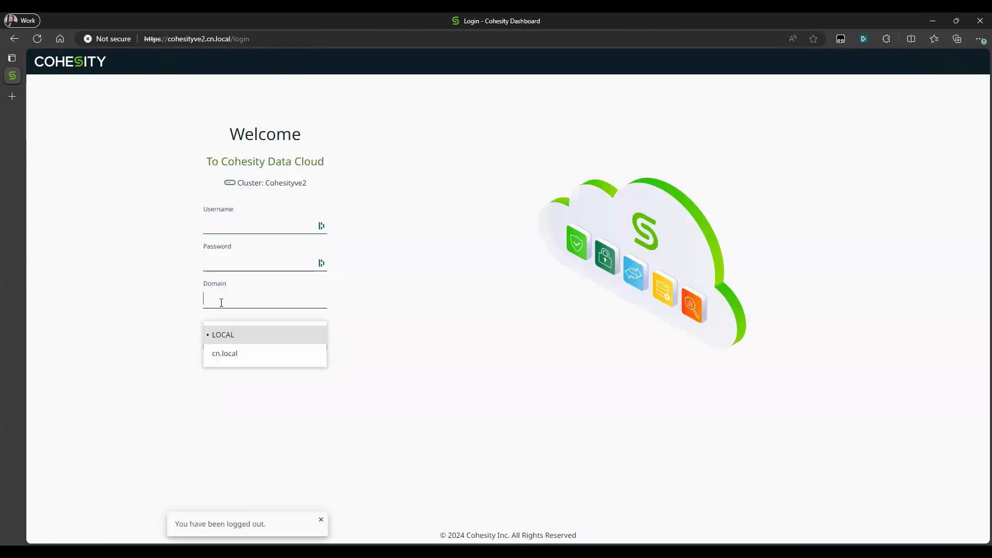
{"action": "left_click", "coordinate": [223, 355]}
{"action": "left_click", "coordinate": [216, 227]}
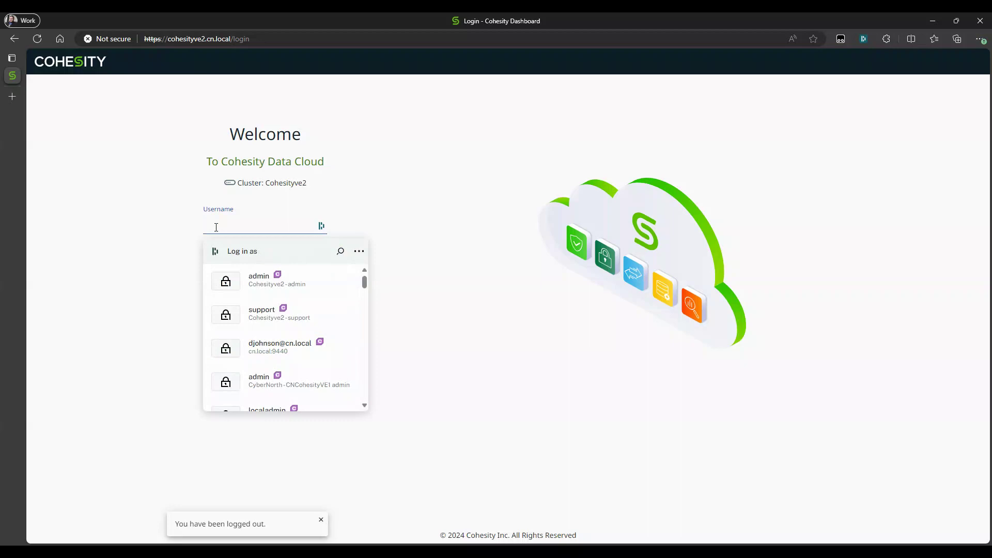
{"action": "key", "text": "Tab"}
{"action": "key", "text": "Escape"}
{"action": "type", "text": "••••••"}
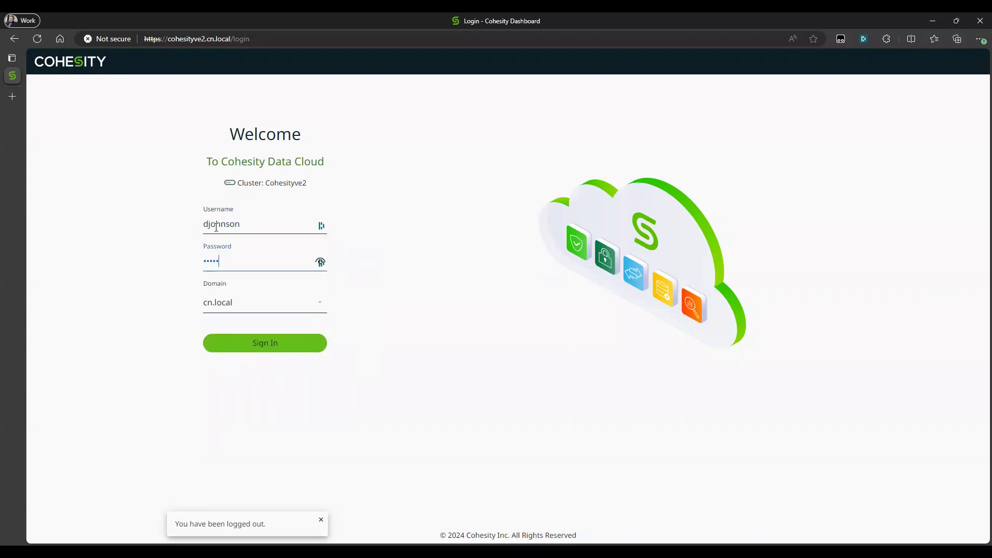
{"action": "type", "text": "••••"}
{"action": "left_click", "coordinate": [253, 350]}
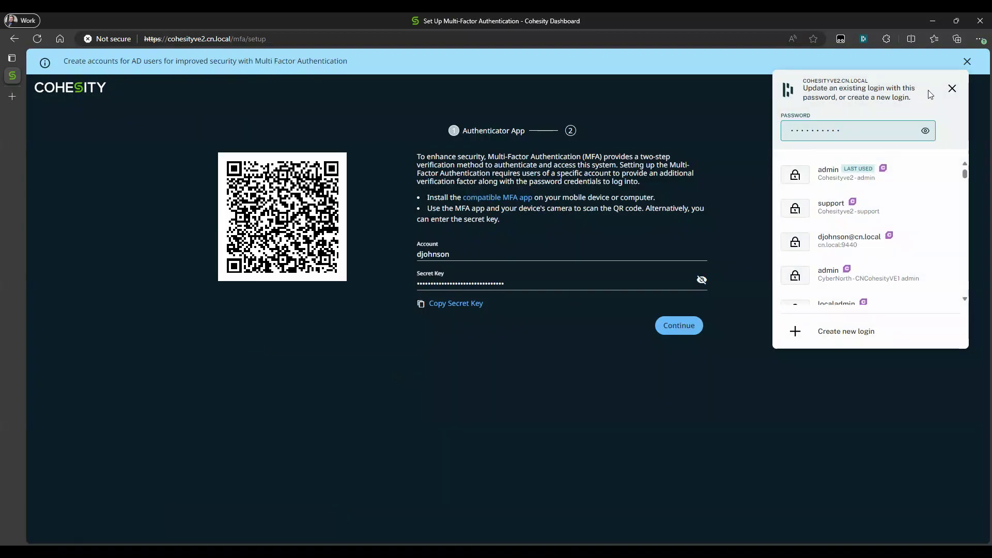
- Complete the AD user's authenticator app setup with the security code, and log out of the account
{"action": "left_click", "coordinate": [953, 90]}
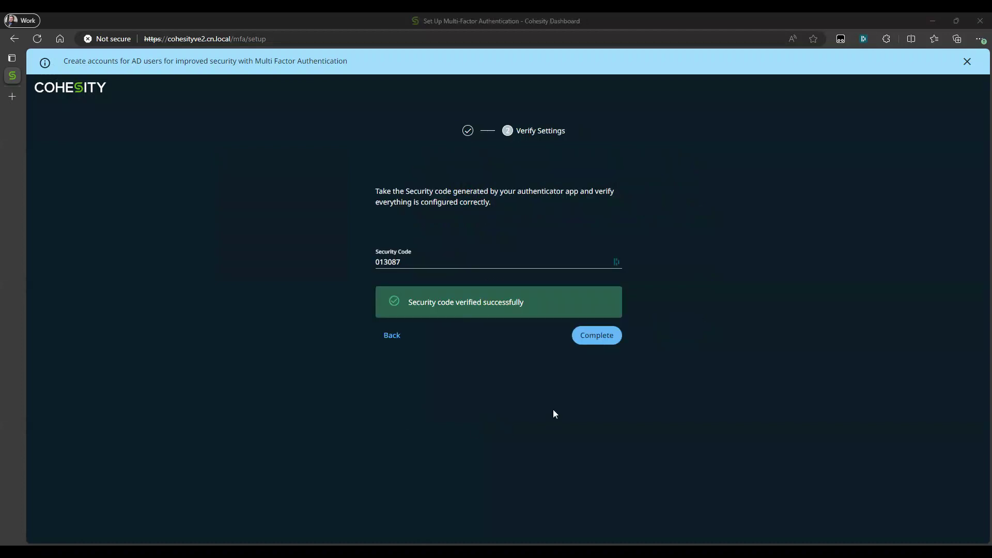
{"action": "left_click", "coordinate": [602, 339]}
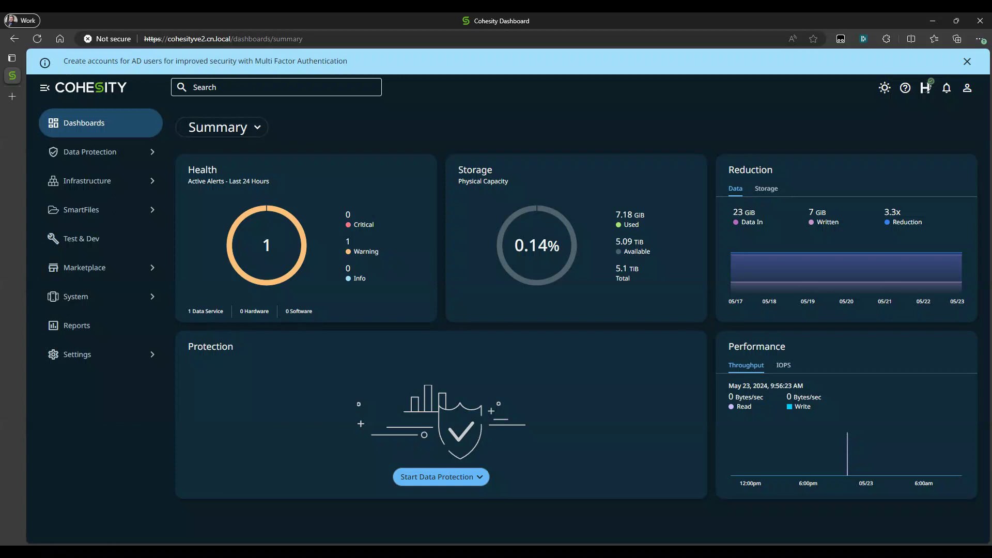
{"action": "left_click", "coordinate": [966, 93]}
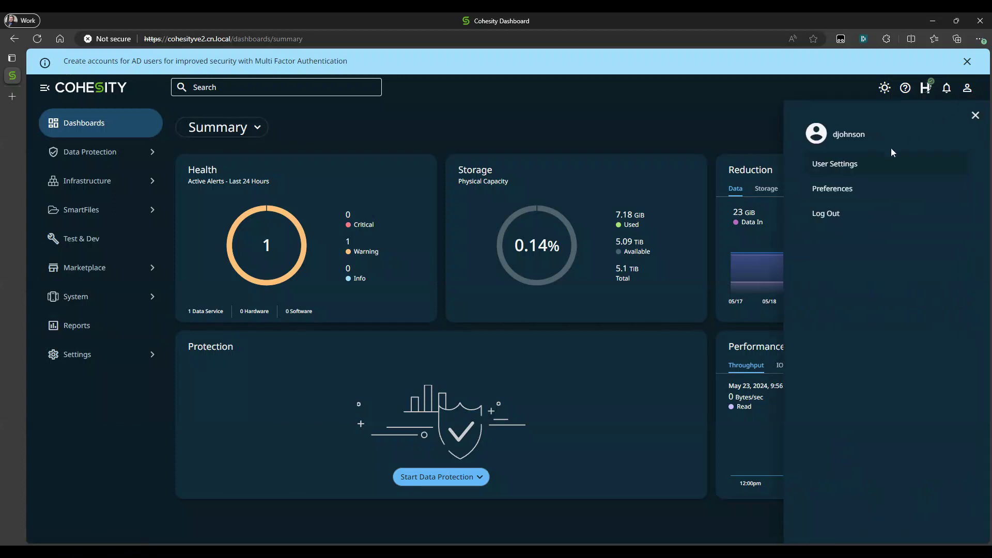
{"action": "left_click", "coordinate": [846, 217]}
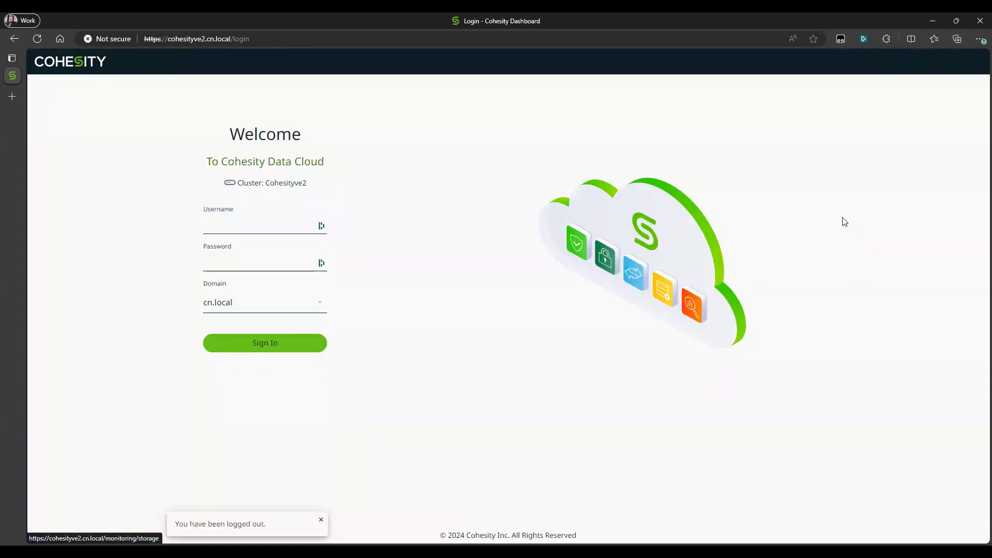
- Sign in to the LOCAL domain with the saved Cohesityve2 admin username and password, and enter the 2FA security code
{"action": "left_click", "coordinate": [239, 302]}
{"action": "left_click", "coordinate": [235, 333]}
{"action": "left_click", "coordinate": [212, 225]}
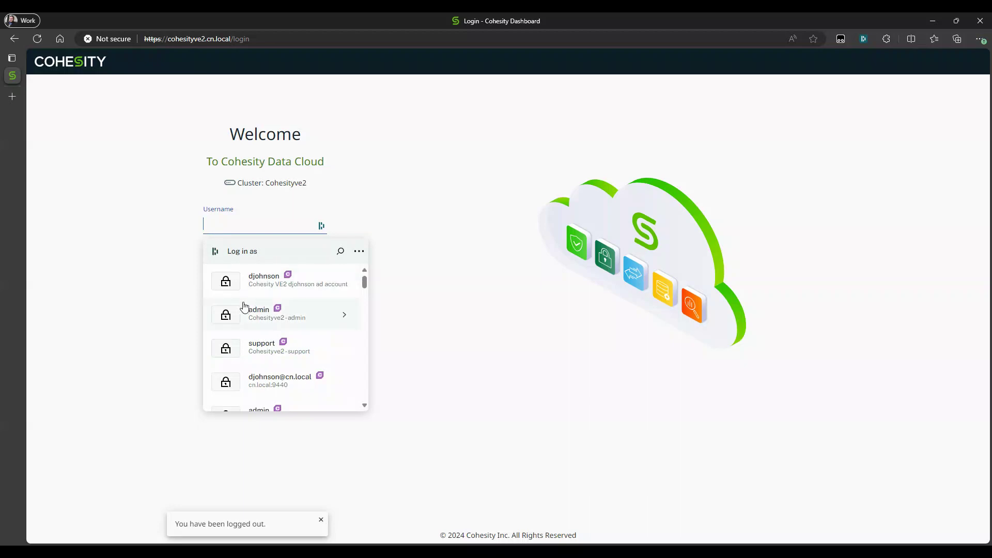
{"action": "left_click", "coordinate": [250, 315]}
{"action": "left_click", "coordinate": [260, 345]}
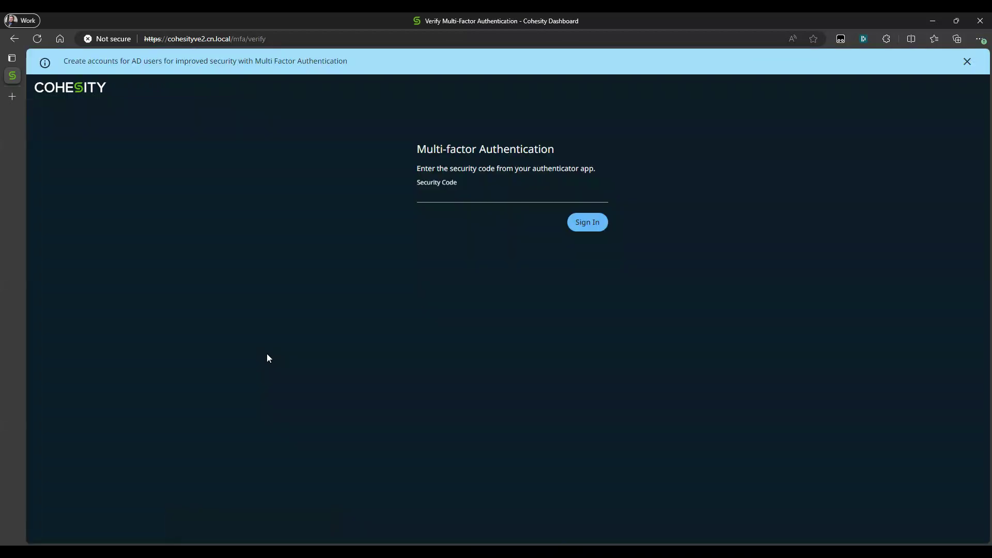
{"action": "left_click", "coordinate": [436, 197]}
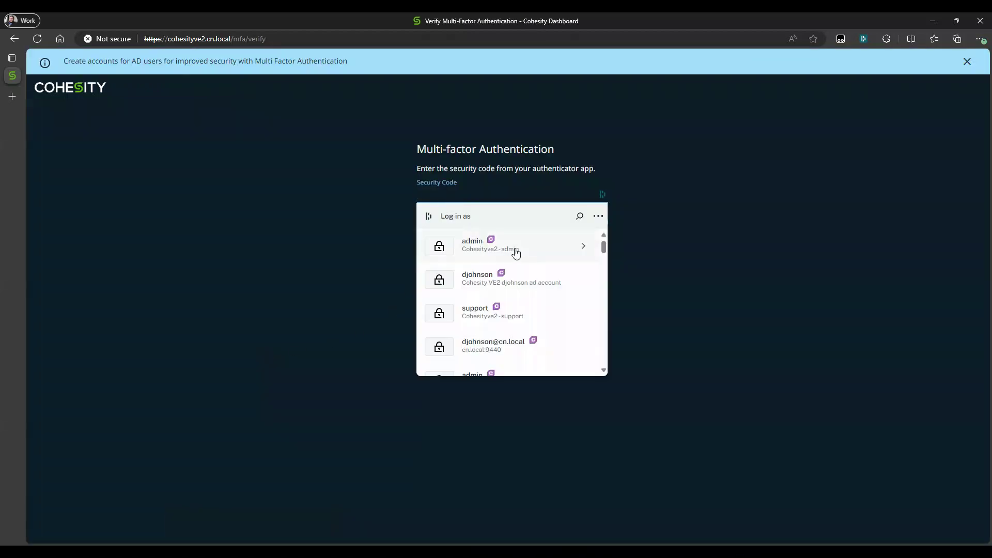
{"action": "left_click", "coordinate": [581, 250]}
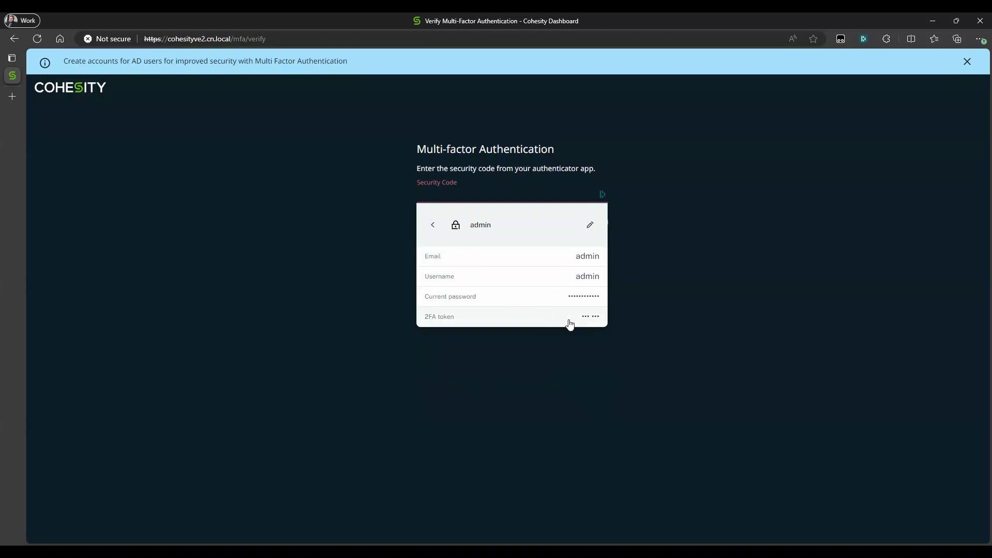
{"action": "left_click", "coordinate": [570, 324]}
{"action": "left_click", "coordinate": [589, 226]}
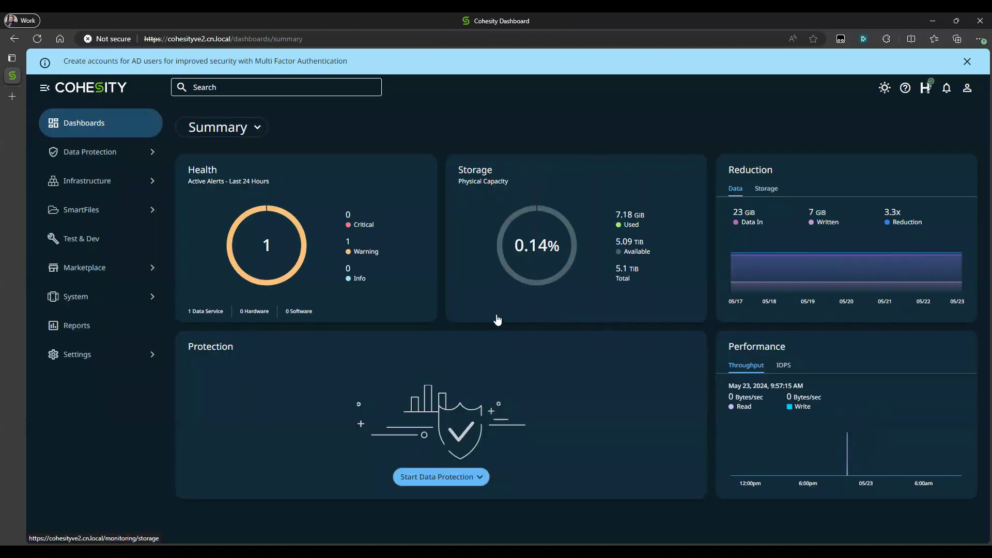
- Examine the available user roles and their descriptions in the Access Management settings
{"action": "left_click", "coordinate": [77, 359]}
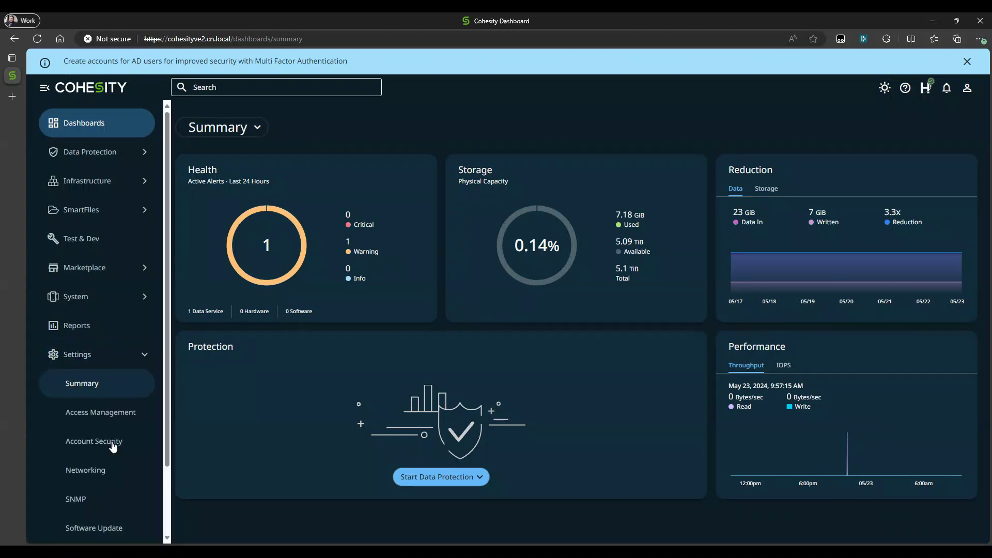
{"action": "left_click", "coordinate": [98, 417]}
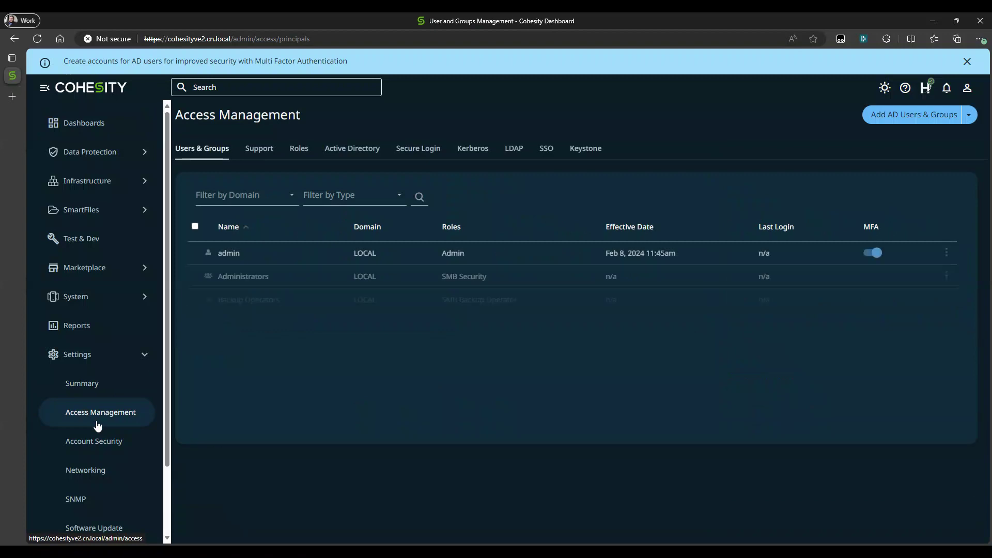
{"action": "left_click", "coordinate": [295, 153]}
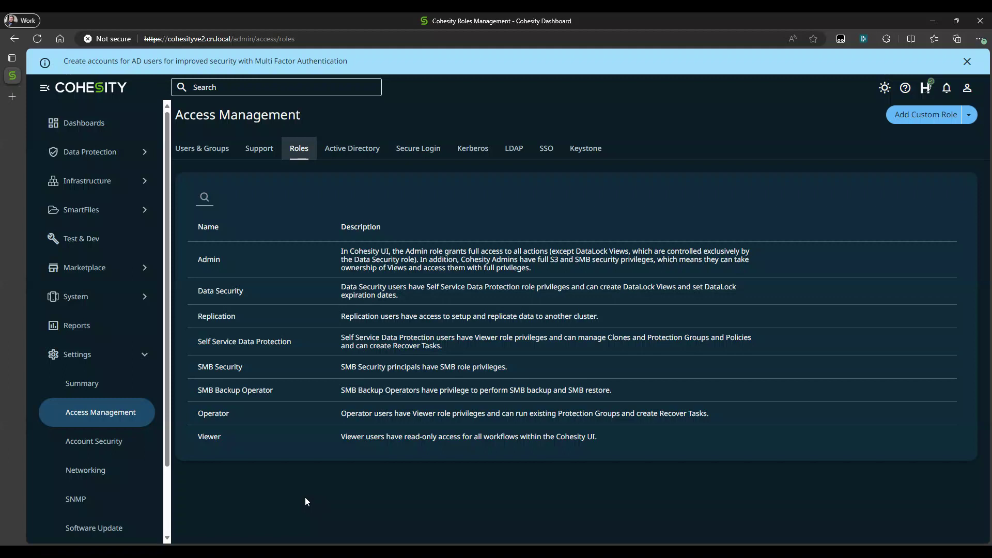
- Start adding an Active Directory user to the cluster, and find and select the user as principal in the cn.local domain
{"action": "left_click", "coordinate": [207, 152]}
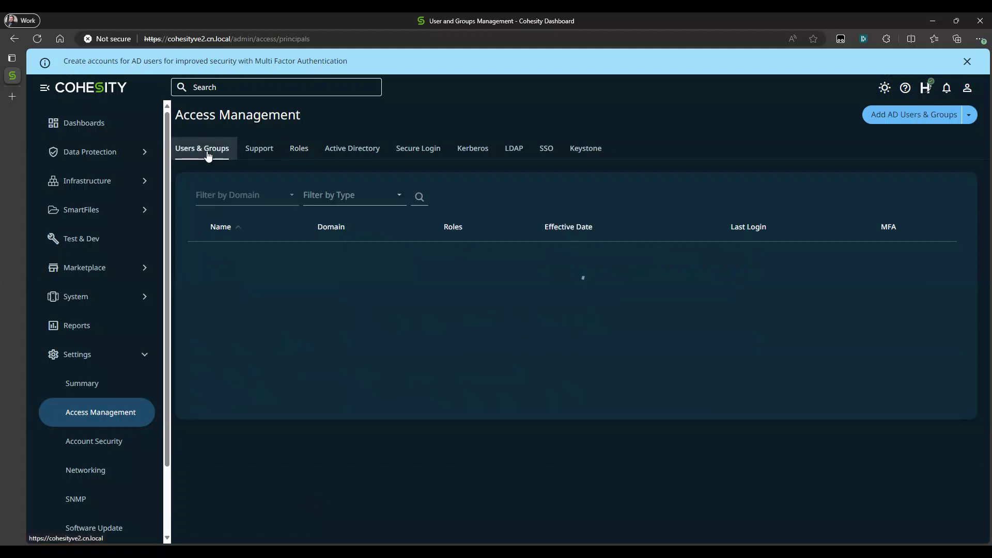
{"action": "left_click", "coordinate": [912, 113]}
{"action": "left_click", "coordinate": [255, 267]}
{"action": "type", "text": "bsti"}
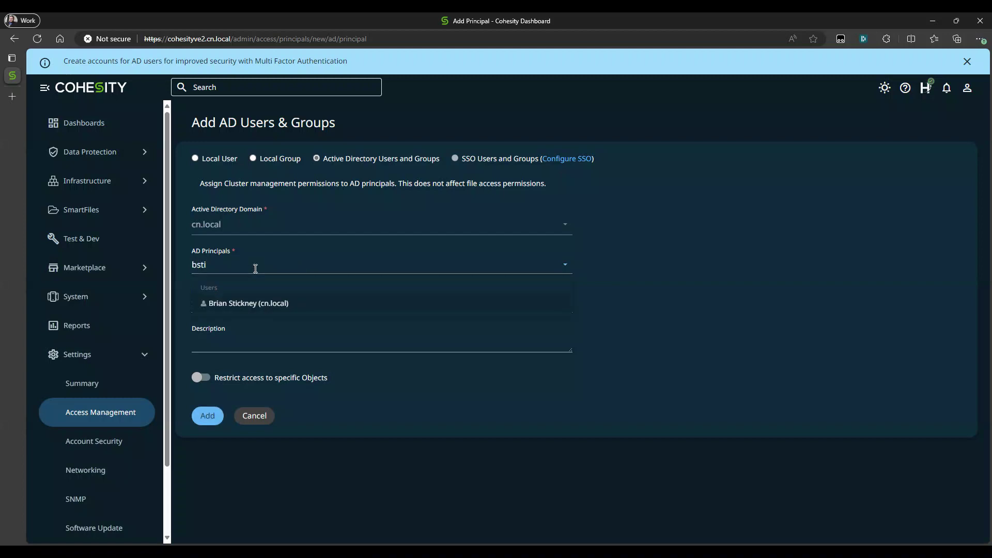
{"action": "left_click", "coordinate": [247, 304]}
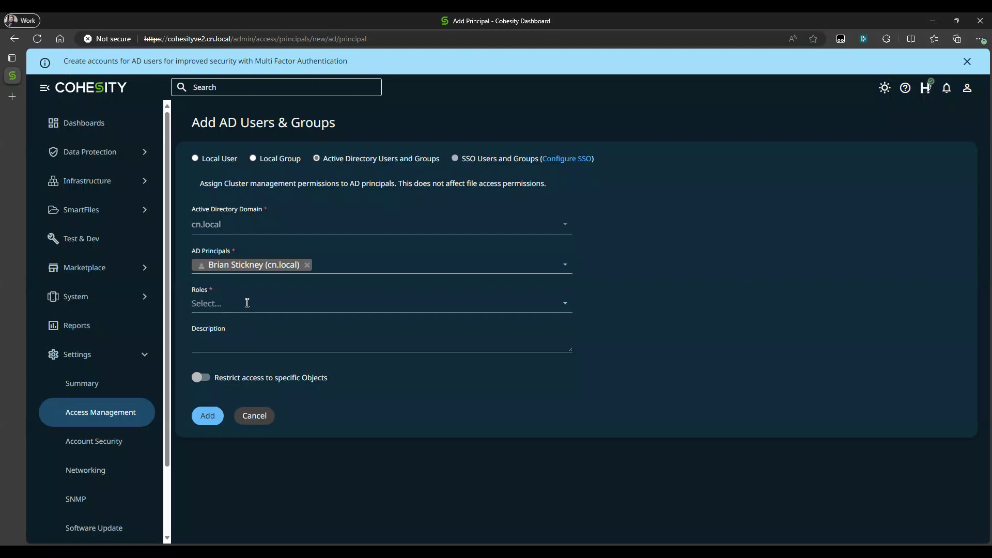
- Assign the Operator role to the selected AD user
{"action": "left_click", "coordinate": [247, 304]}
{"action": "scroll", "coordinate": [272, 361], "scroll_direction": "down", "scroll_amount": 2}
{"action": "scroll", "coordinate": [271, 360], "scroll_direction": "down", "scroll_amount": 2}
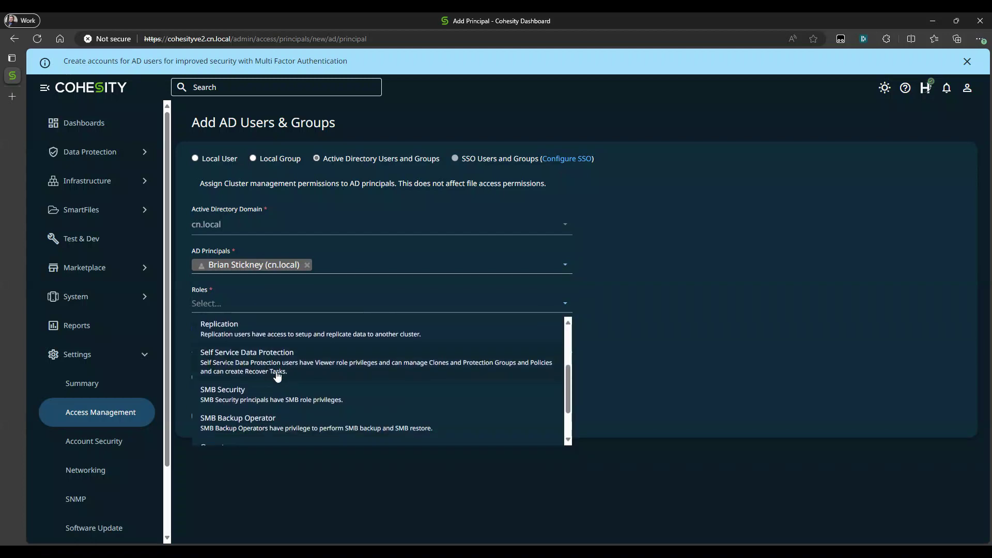
{"action": "scroll", "coordinate": [278, 376], "scroll_direction": "down", "scroll_amount": 1}
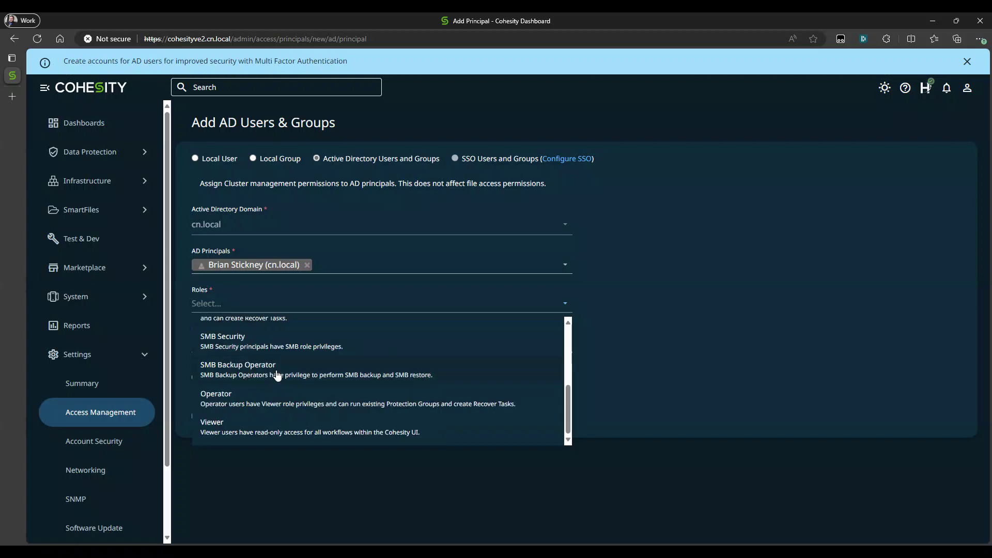
{"action": "left_click", "coordinate": [260, 407]}
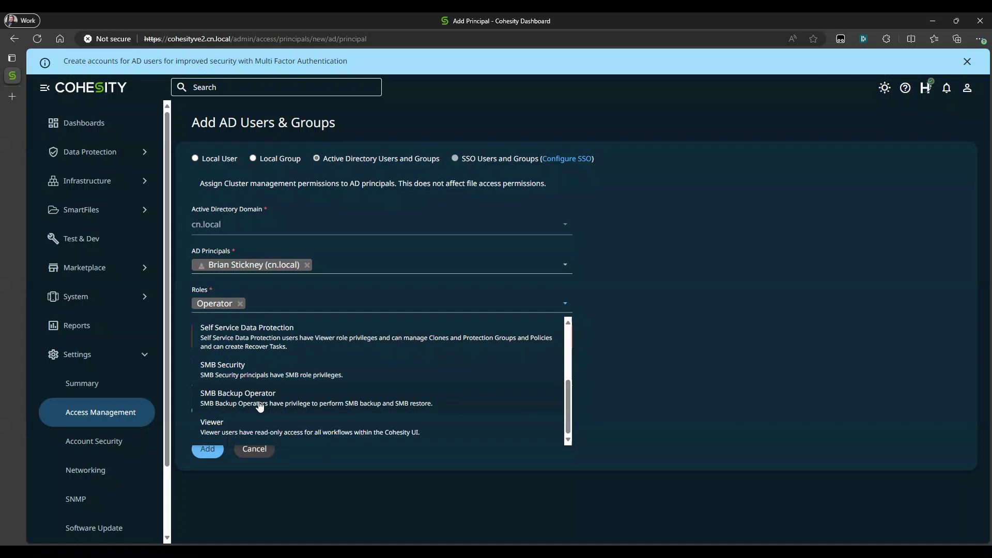
{"action": "left_click", "coordinate": [682, 409]}
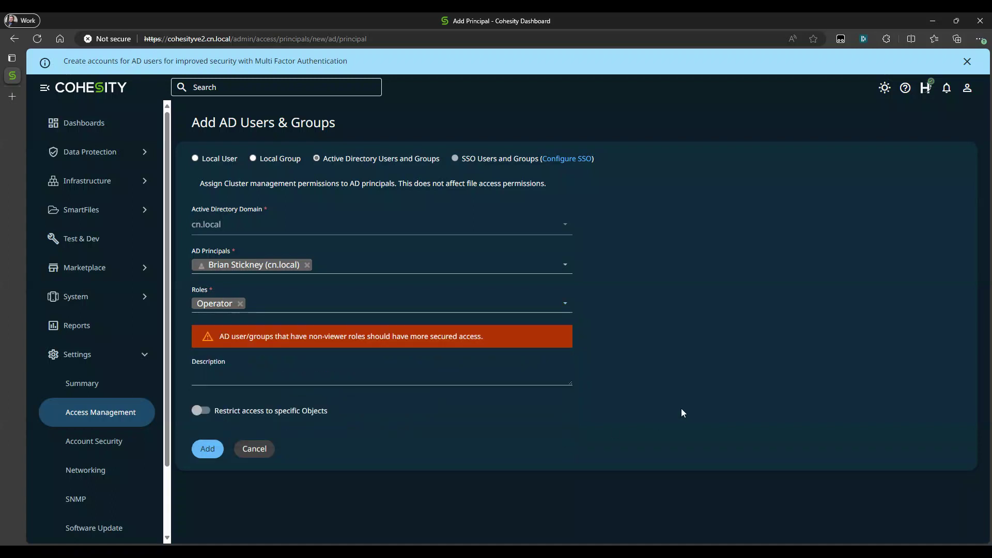
- Try restricting the AD user's access to specific registered objects, and turn the restriction back off
{"action": "left_click", "coordinate": [200, 411]}
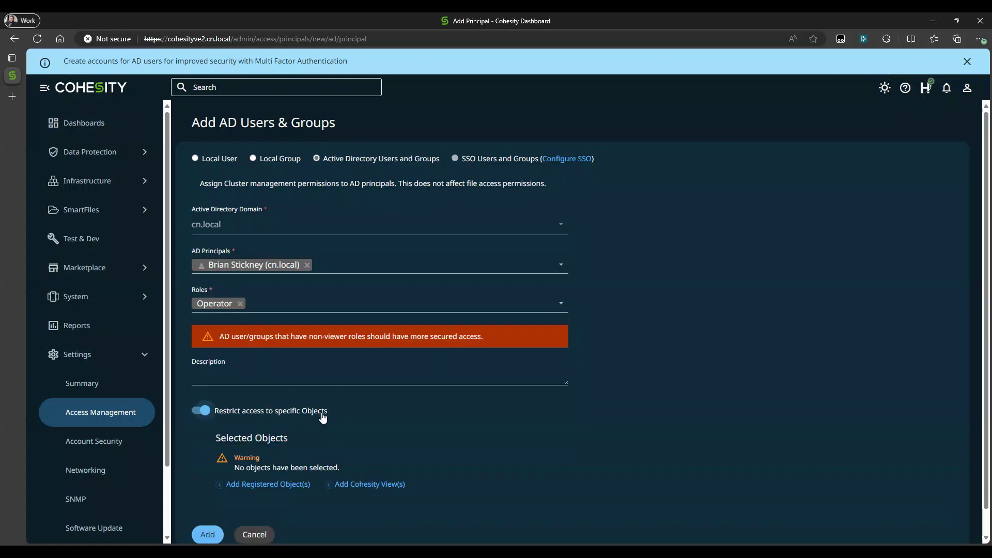
{"action": "scroll", "coordinate": [322, 417], "scroll_direction": "down", "scroll_amount": 1}
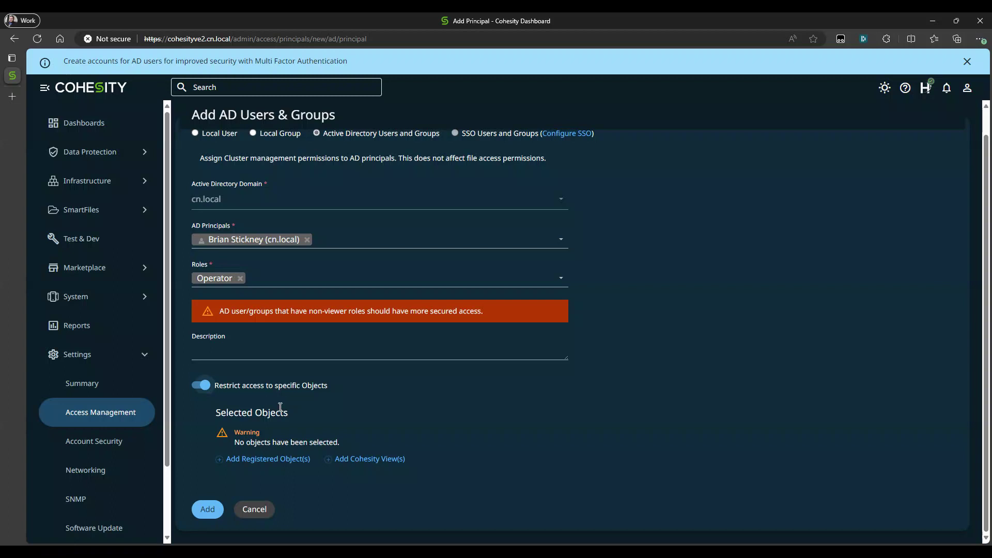
{"action": "left_click", "coordinate": [270, 459]}
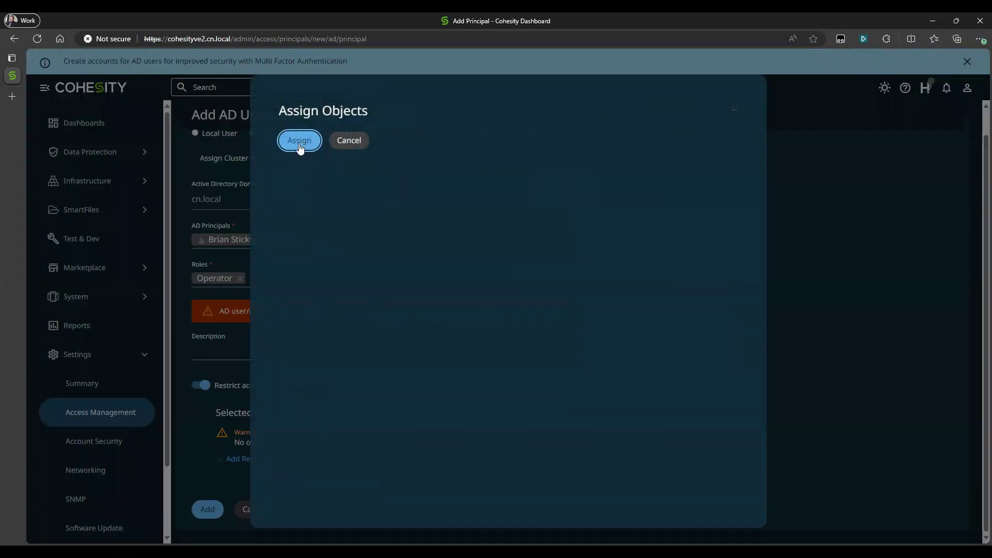
{"action": "left_click", "coordinate": [298, 144]}
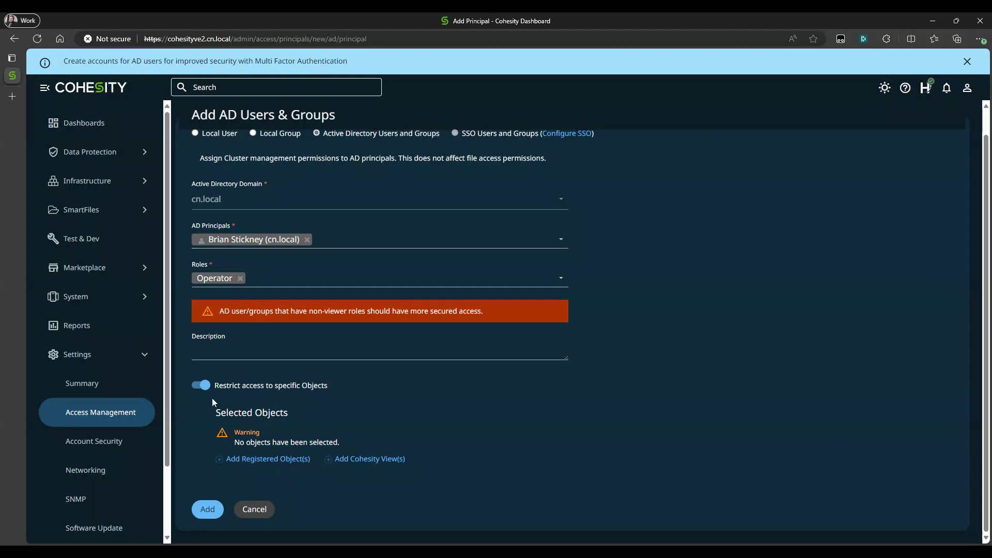
{"action": "left_click", "coordinate": [202, 386]}
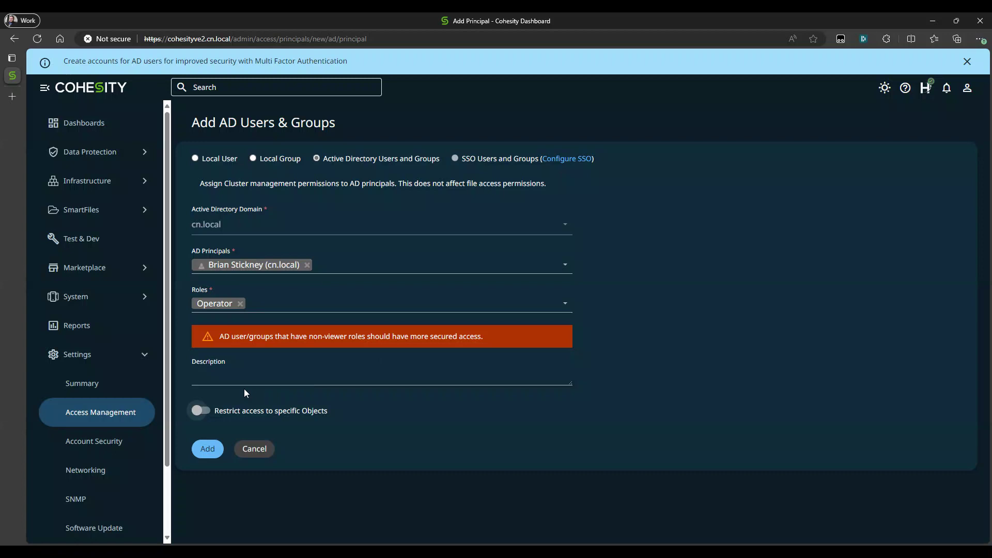
- Add the AD user with the Operator role to the cluster
{"action": "left_click", "coordinate": [206, 456]}
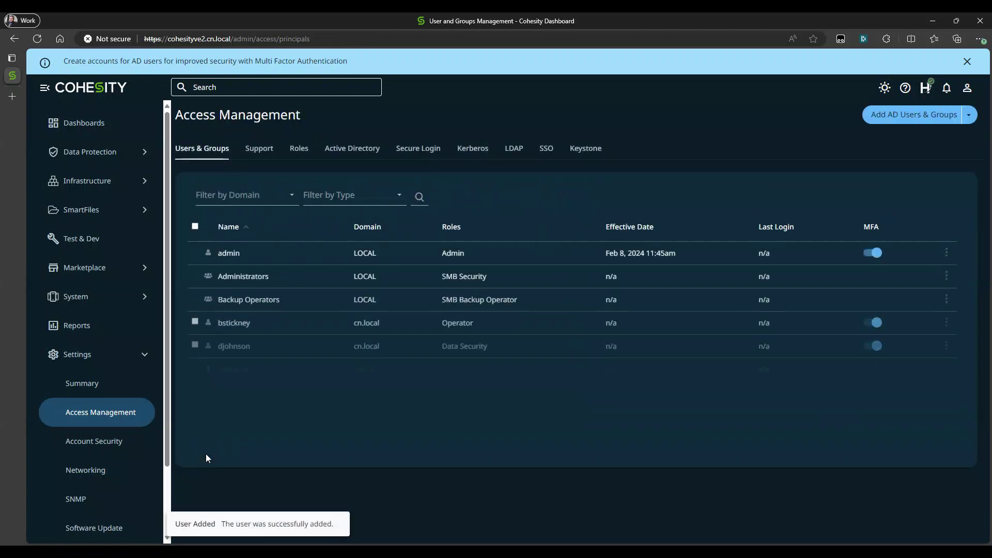
- Inspect the Operator AD user's MFA setting and editable account options, and leave the editor without saving
{"action": "left_click", "coordinate": [874, 324]}
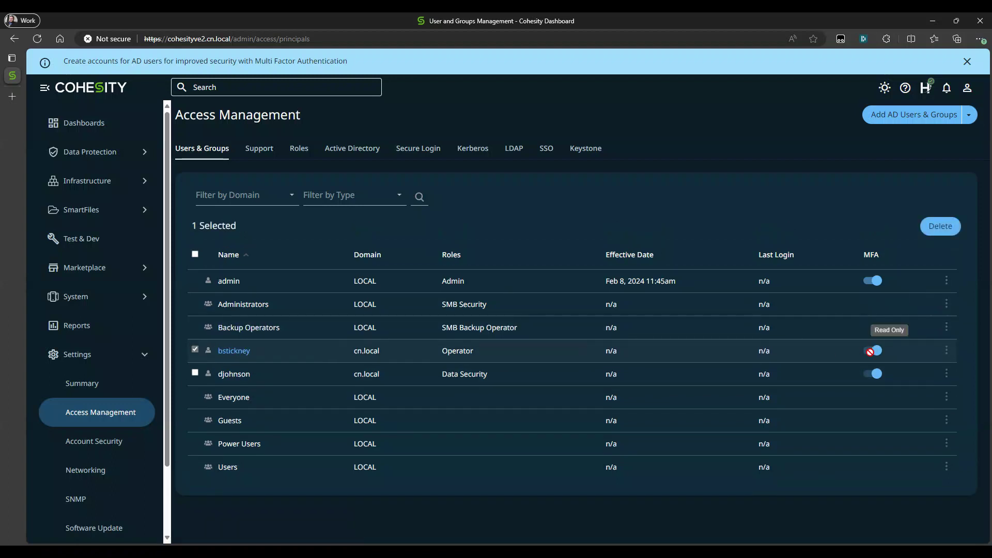
{"action": "left_click", "coordinate": [946, 352]}
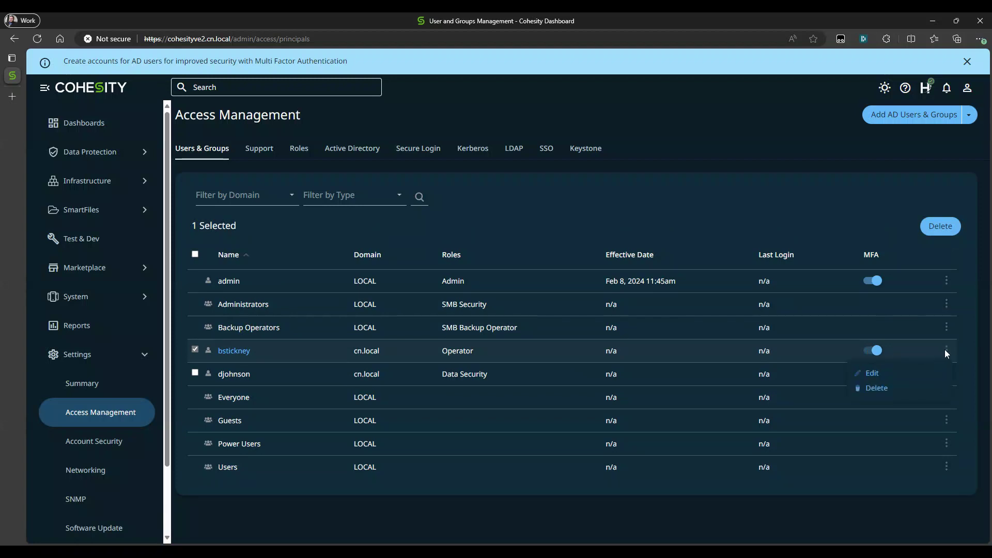
{"action": "left_click", "coordinate": [873, 373]}
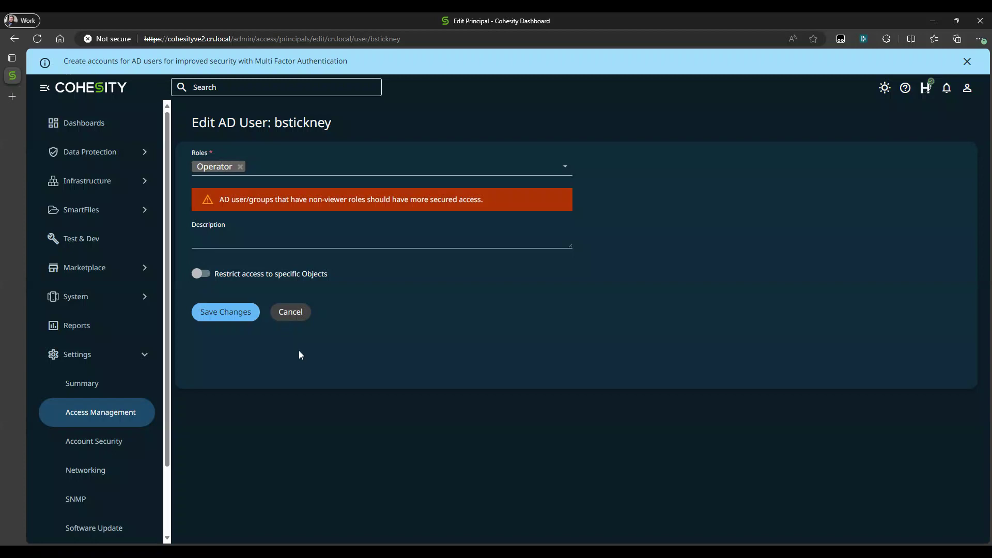
{"action": "left_click", "coordinate": [291, 311]}
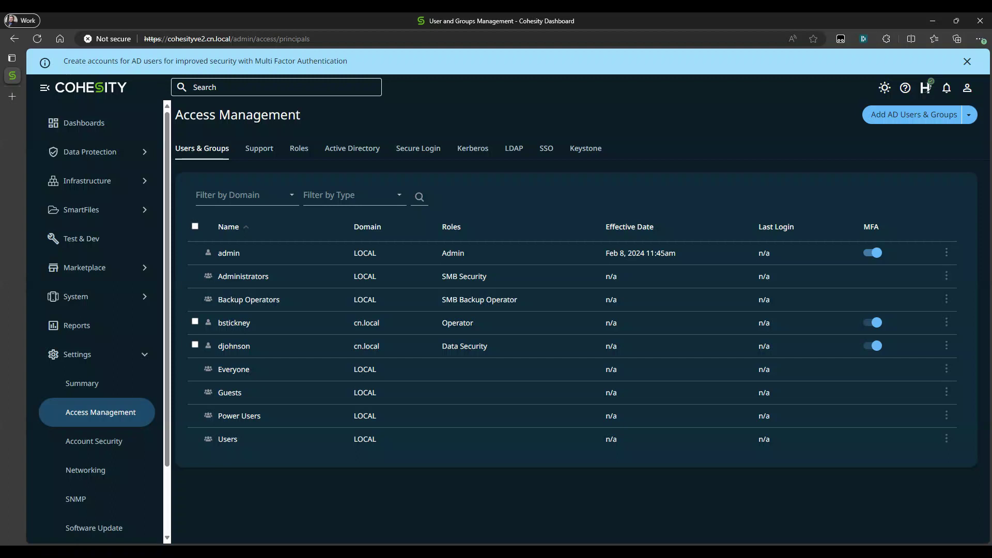
- Return to the list of user roles in the Access Management settings
{"action": "left_click", "coordinate": [302, 151]}
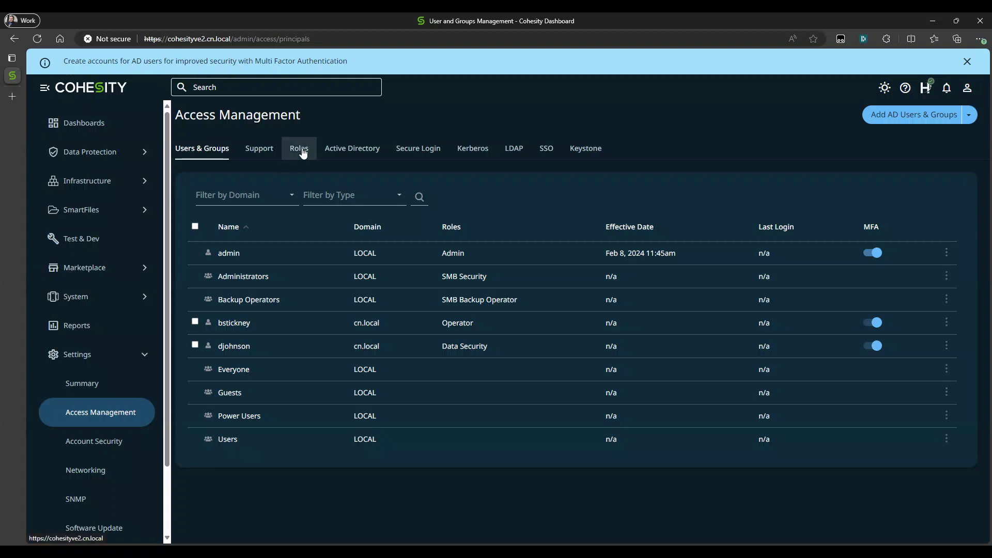